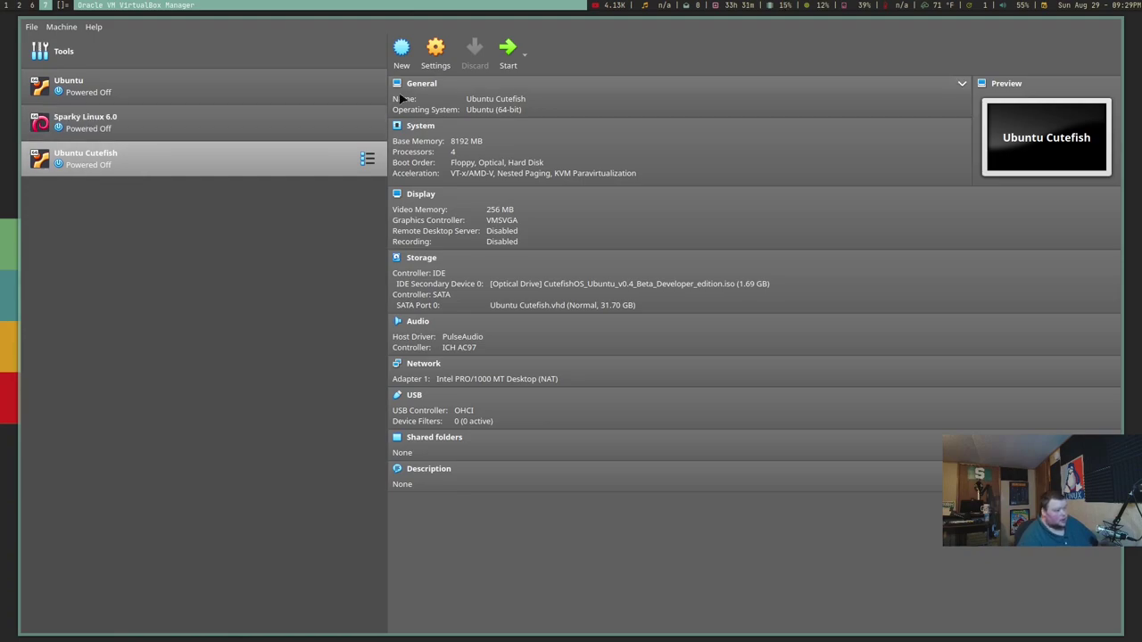
Start the Ubuntu Cutefish VM from VirtualBox Manager and let it boot to the live desktop
click(508, 49)
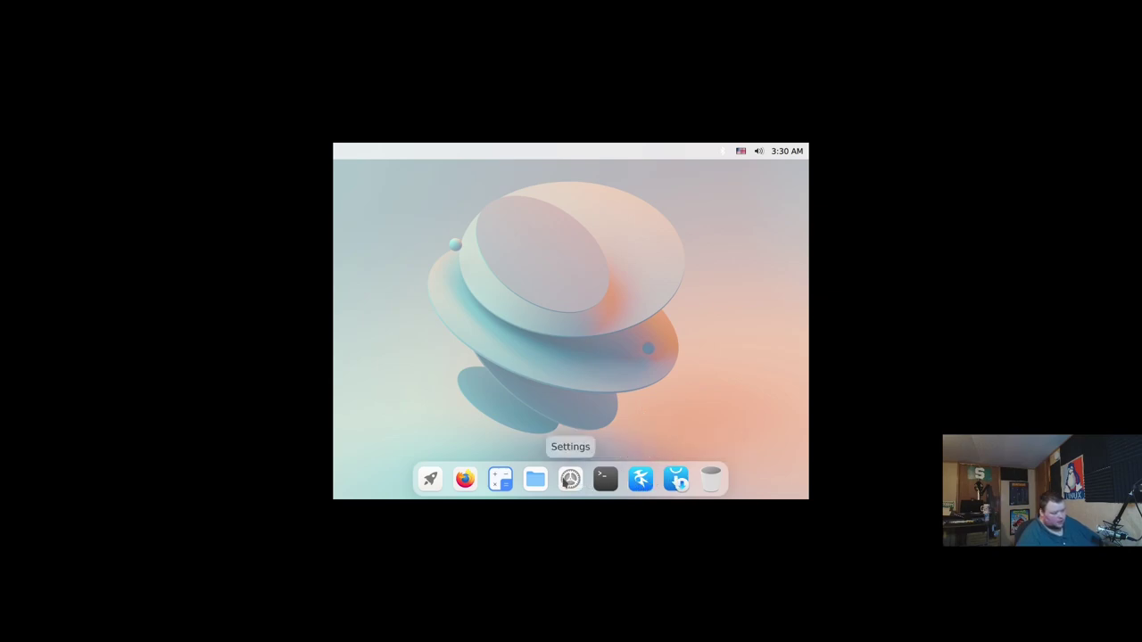
Launch Install CutefishOS from the Launcher, then cancel it and confirm quitting the installer
click(429, 480)
click(624, 243)
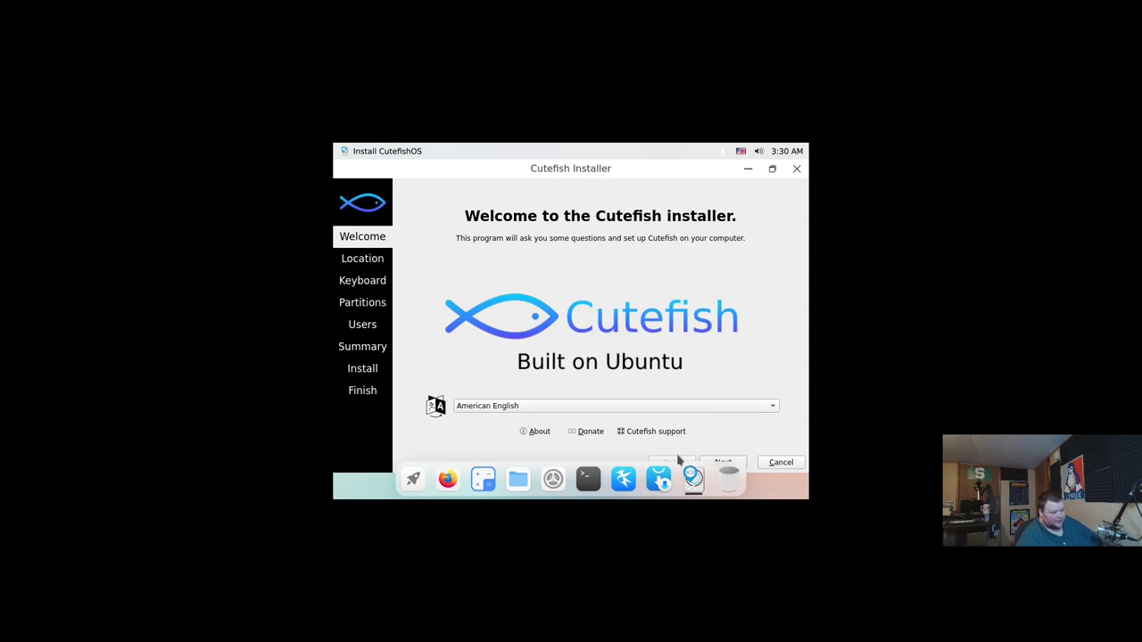
right_click(635, 480)
click(766, 439)
click(797, 169)
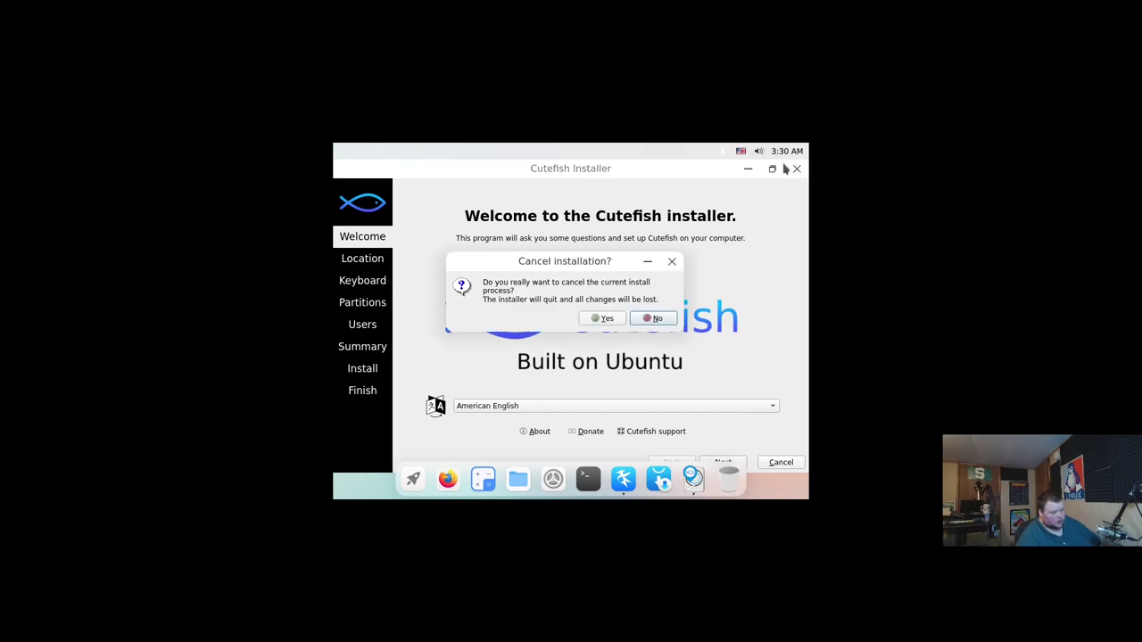
click(606, 318)
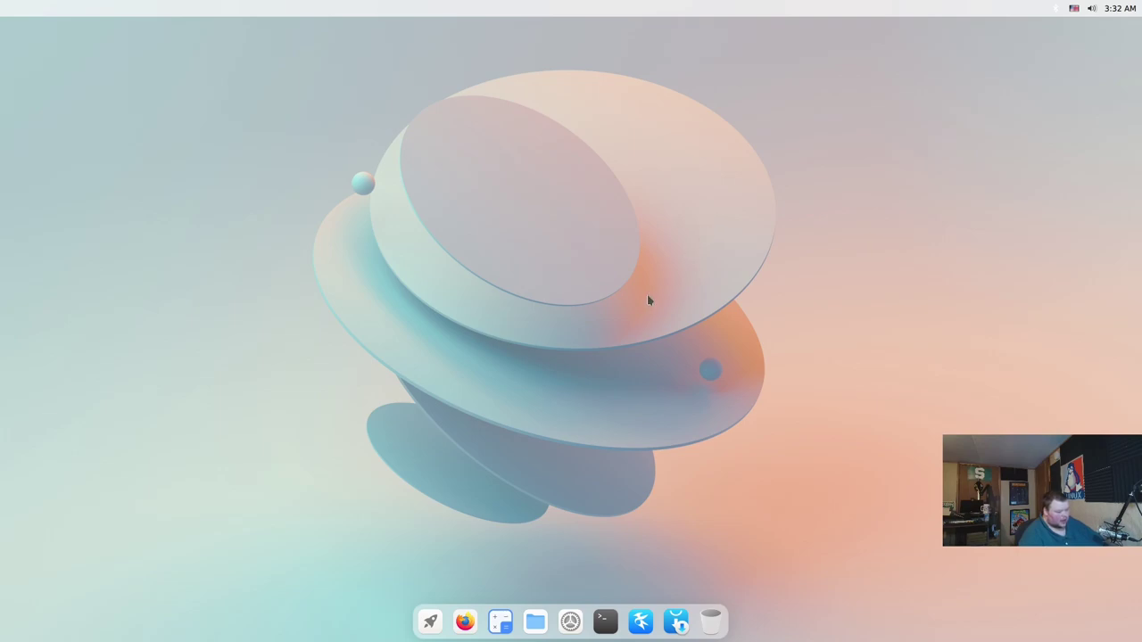
Reopen Install CutefishOS from the full-screen app grid
click(432, 621)
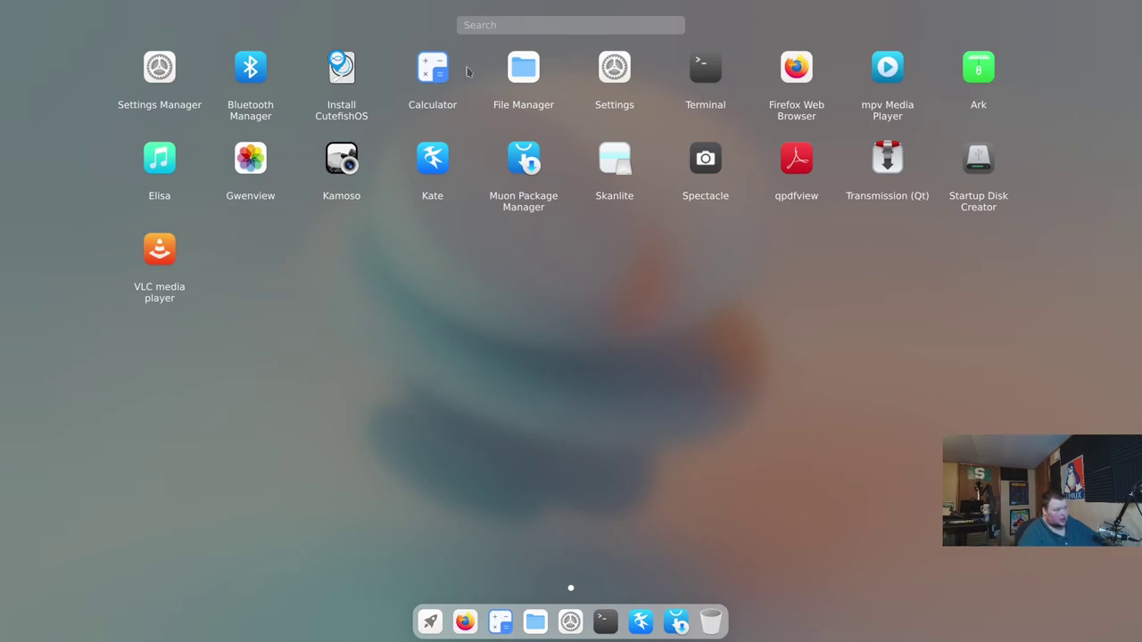
click(342, 69)
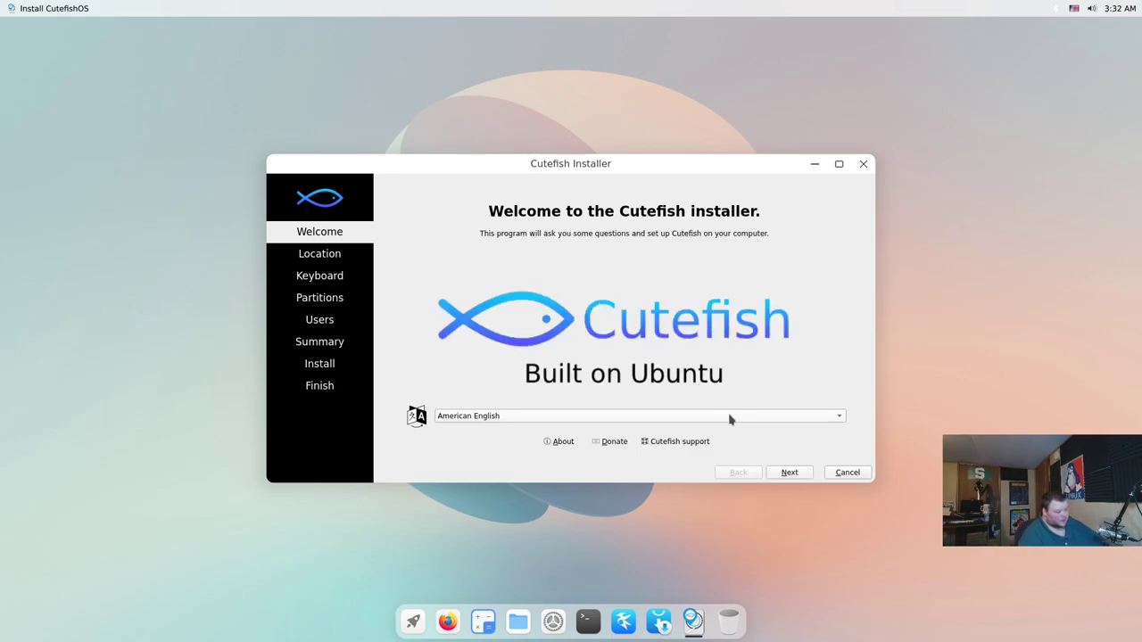
Accept the default American English language, location and keyboard layout
click(789, 474)
click(790, 474)
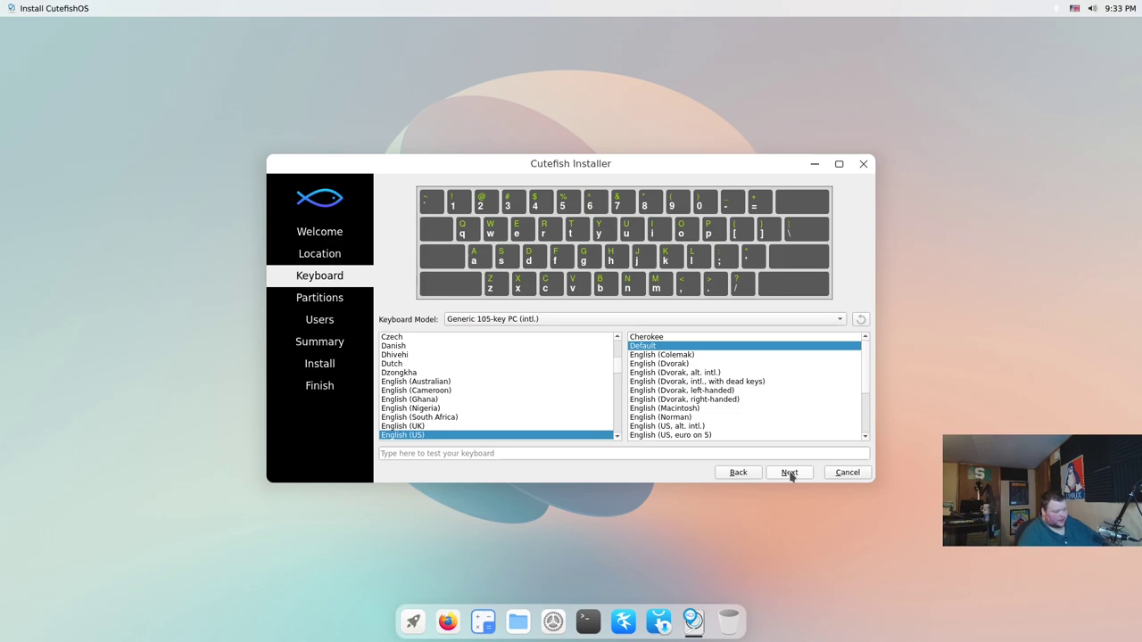
click(789, 474)
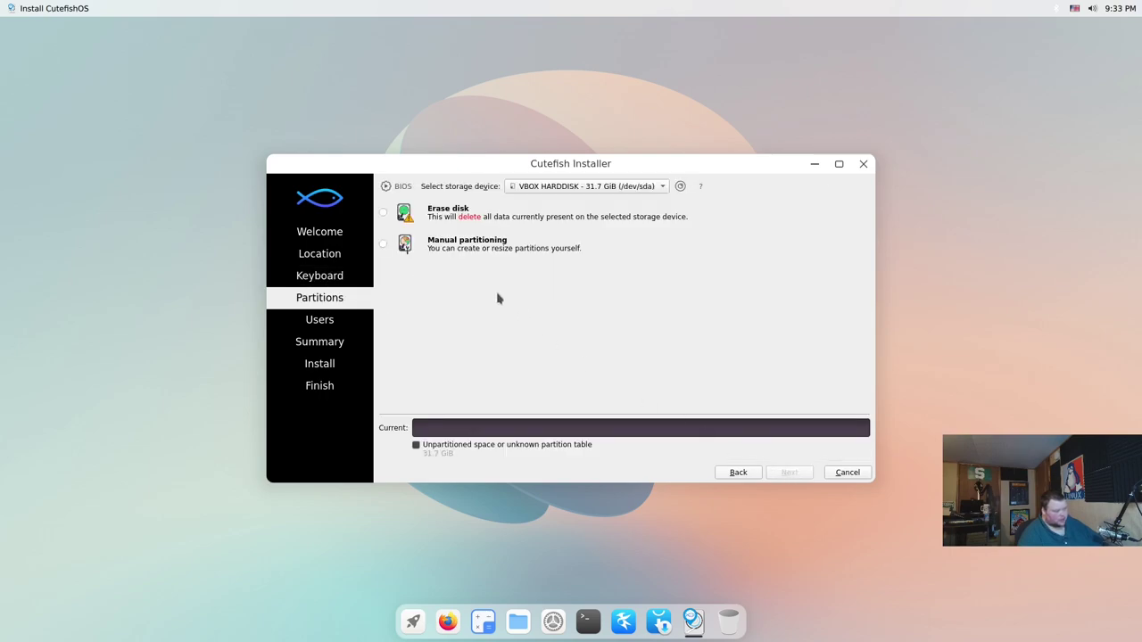
Choose Erase disk with No Swap for the 31.7 GiB disk
click(382, 214)
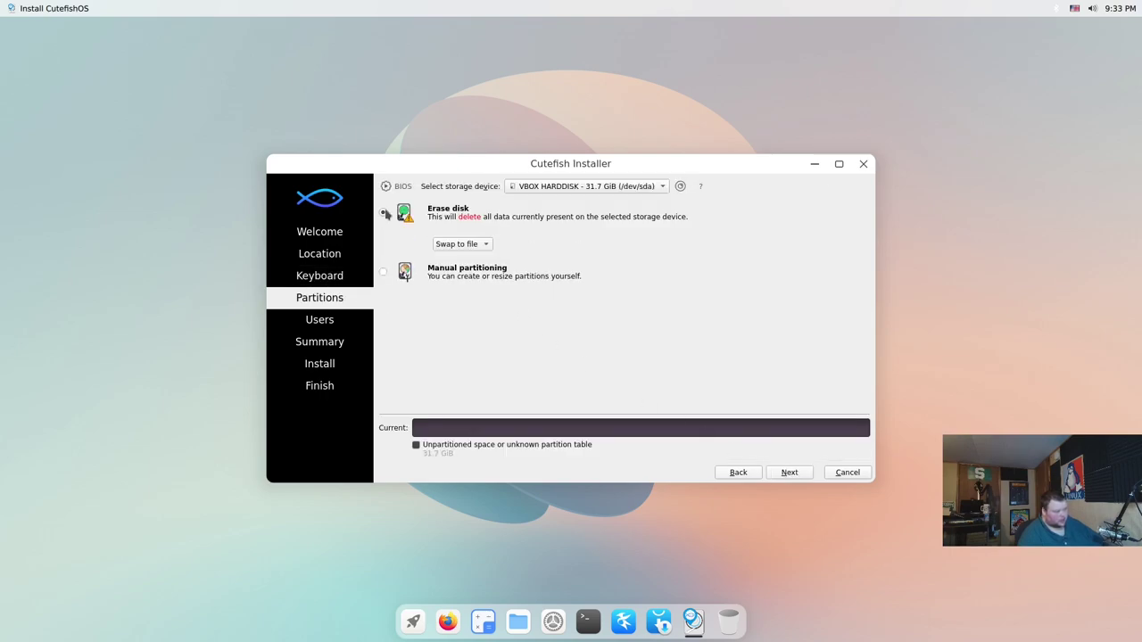
click(471, 245)
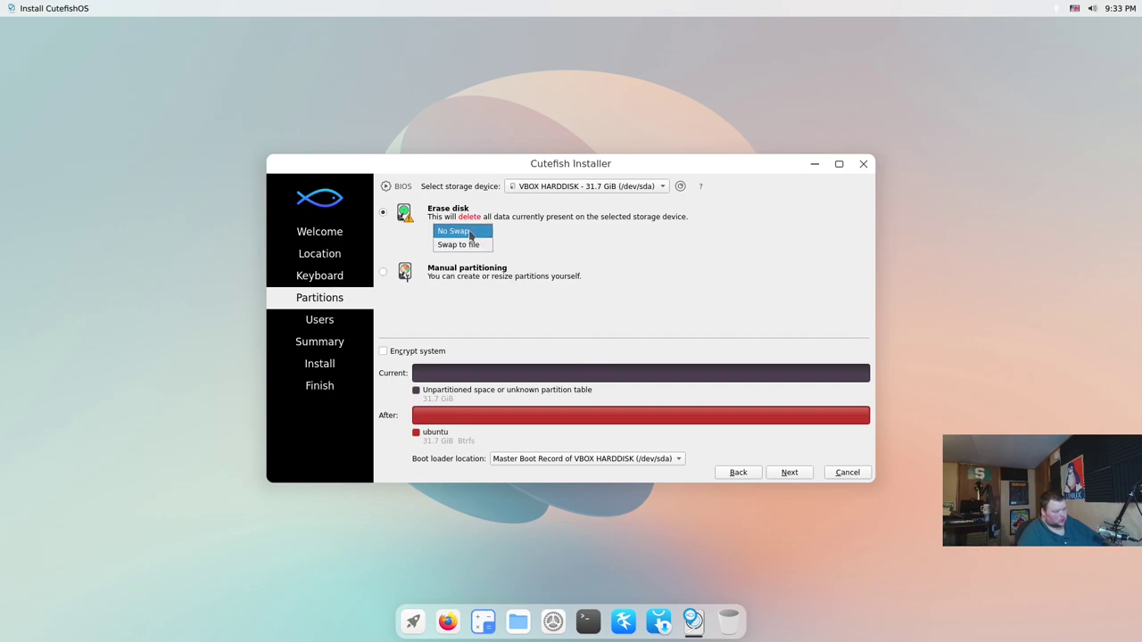
click(470, 233)
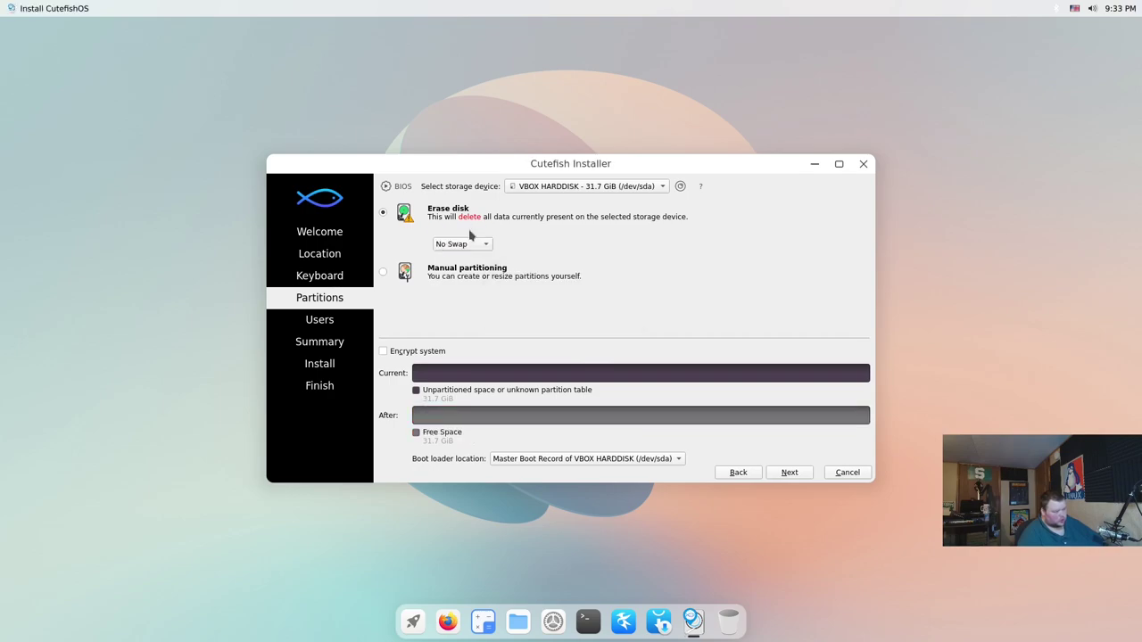
Enter the user's name, computer name cutefishos, and the account password twice
click(790, 473)
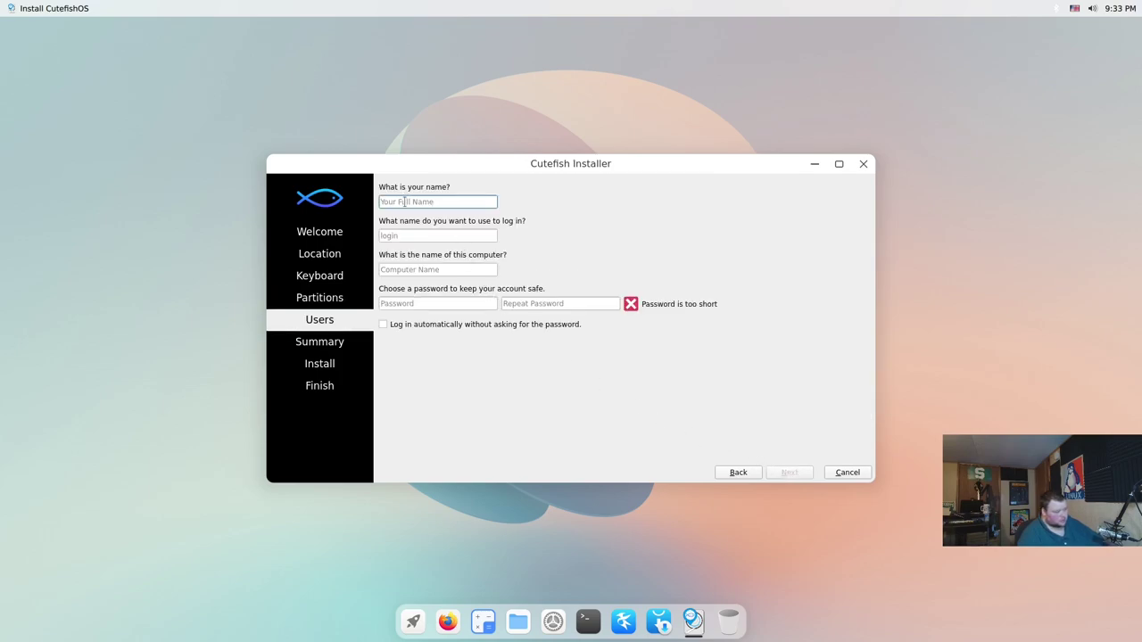
text(matt)
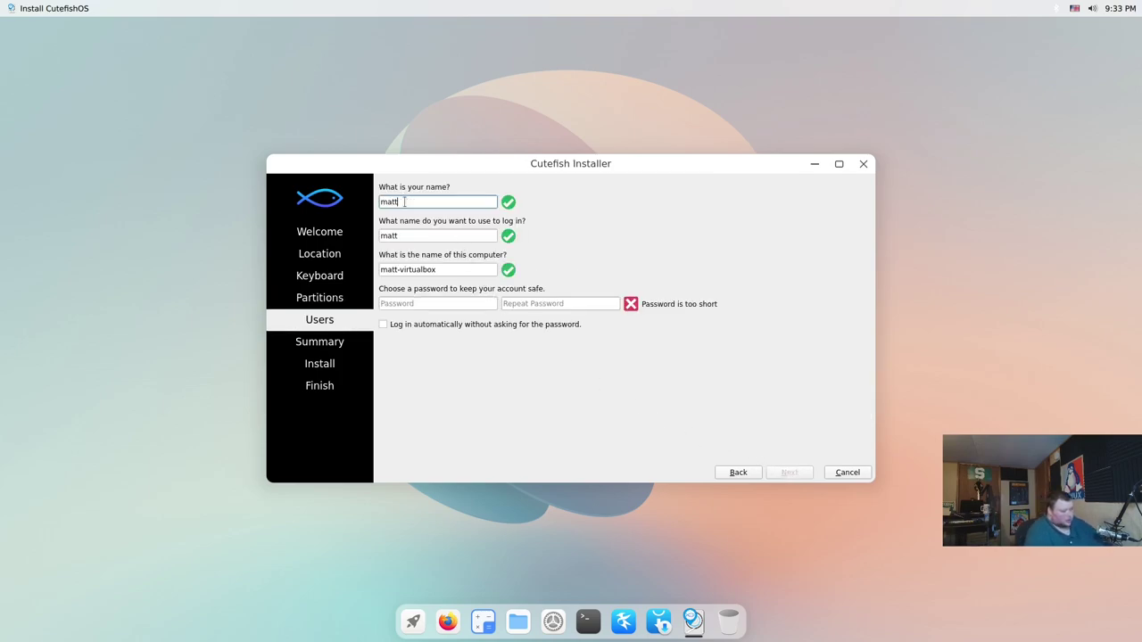
key(Tab)
key(Tab)
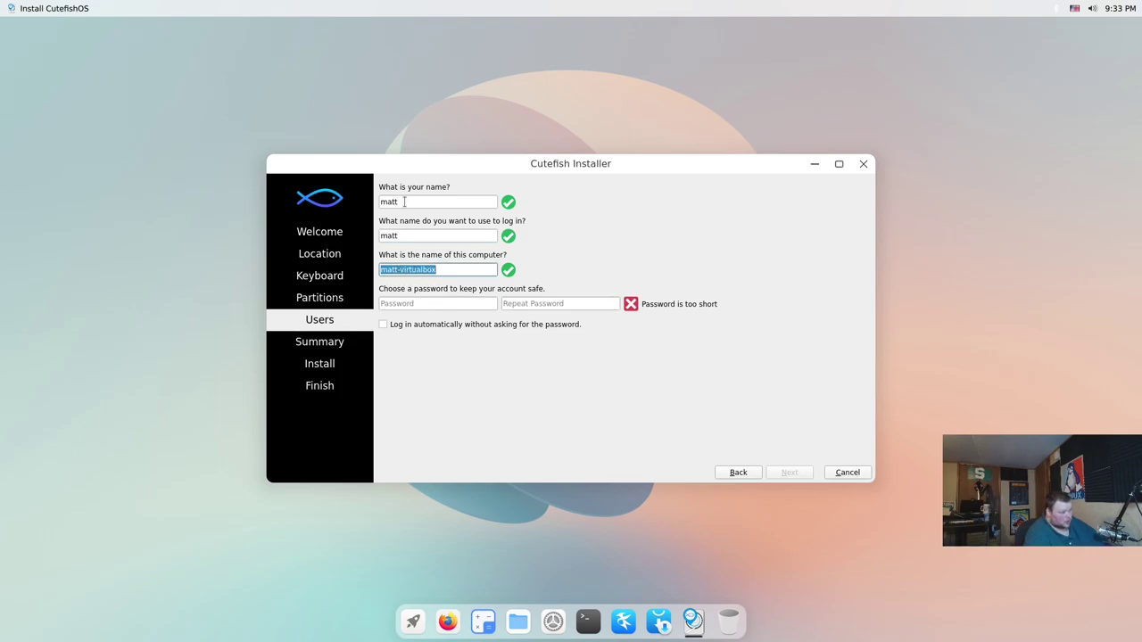
text(cutefishos)
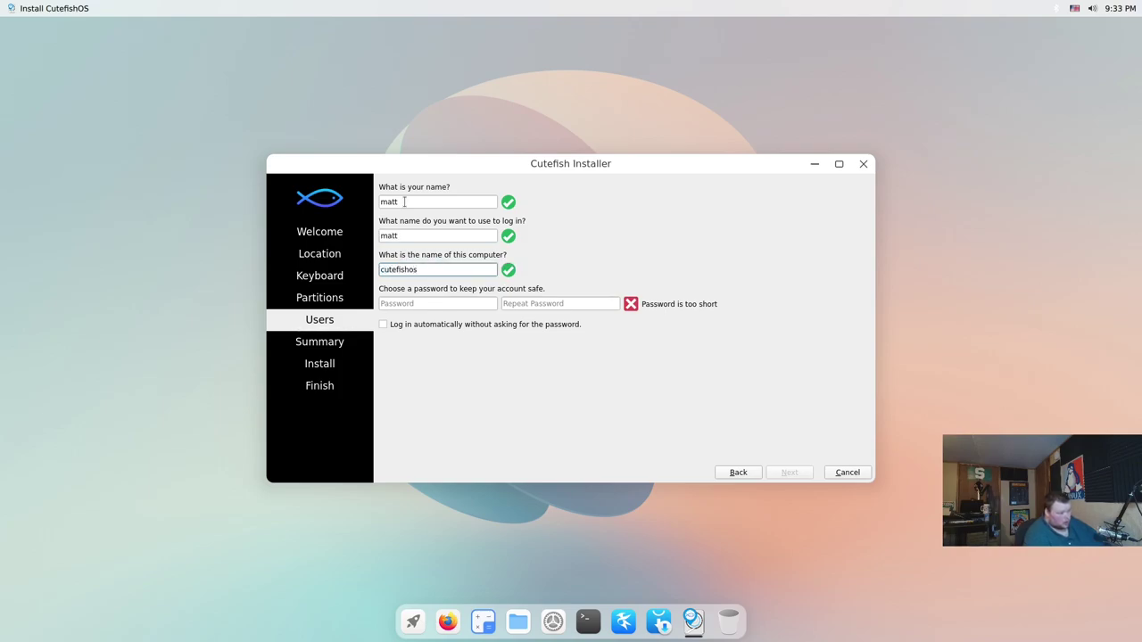
key(Tab)
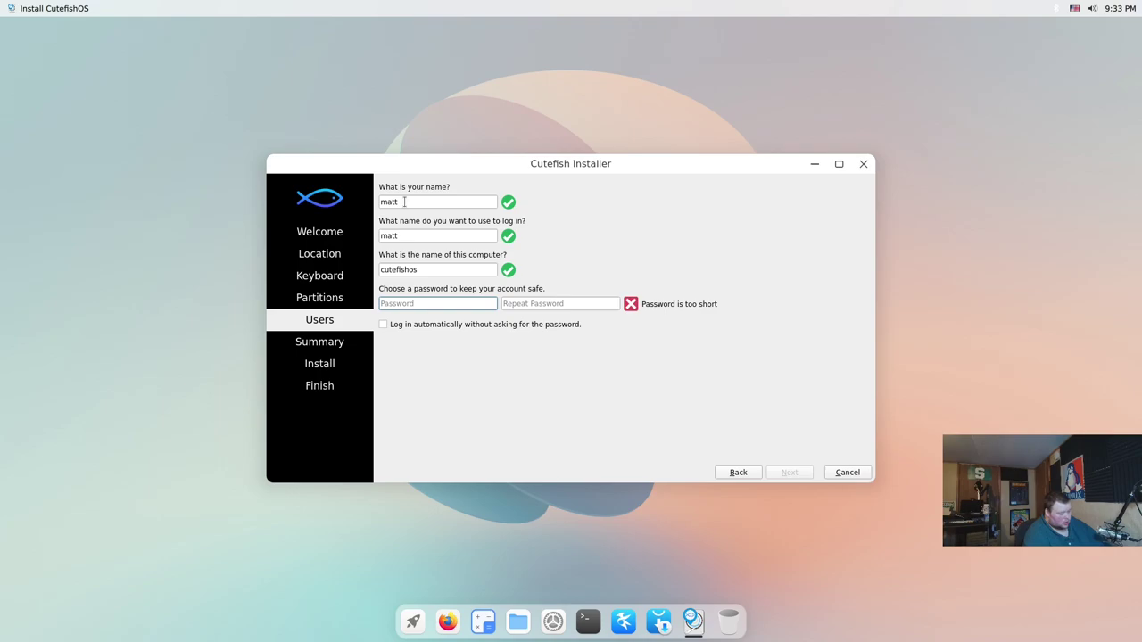
text(123)
key(Tab)
text(123)
key(Tab)
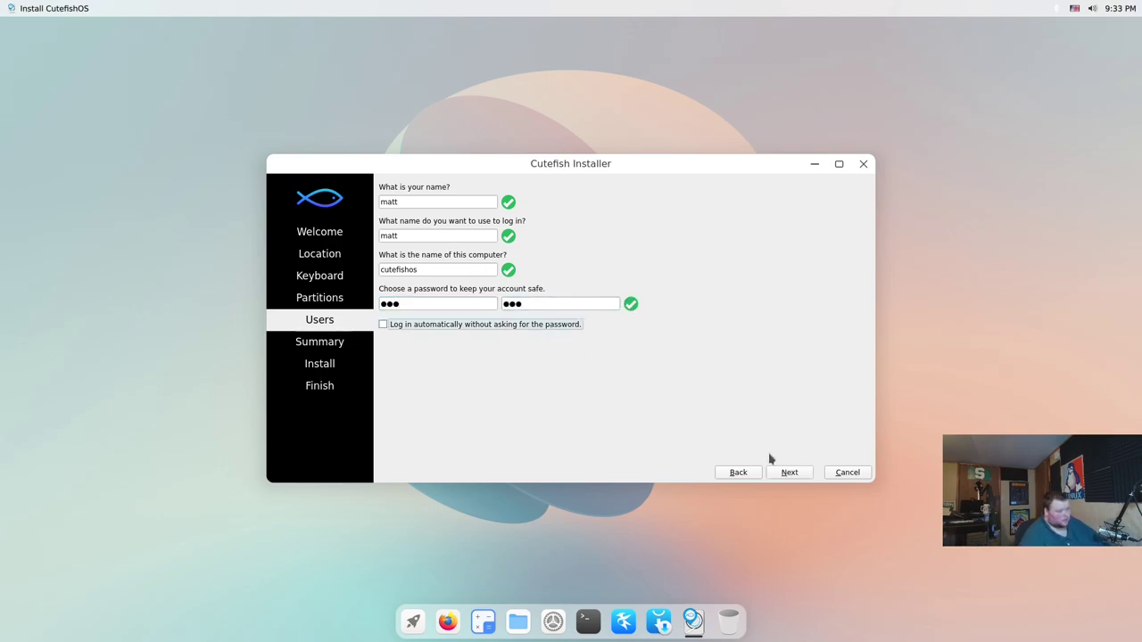
Proceed past the summary and confirm Install now to write Cutefish to the disk
click(790, 472)
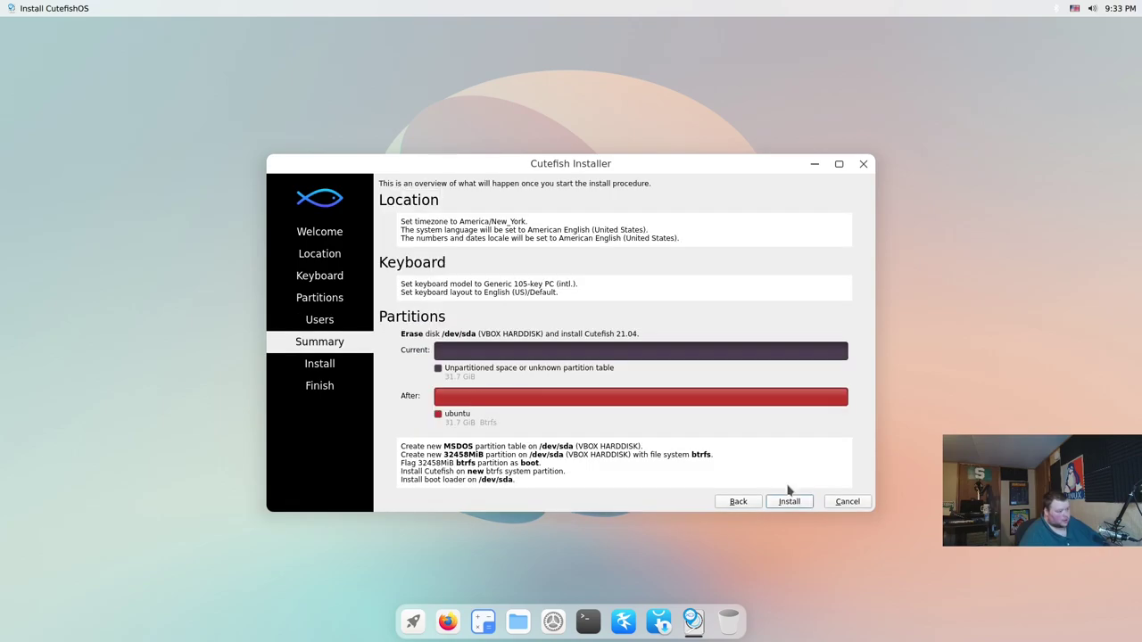
click(788, 501)
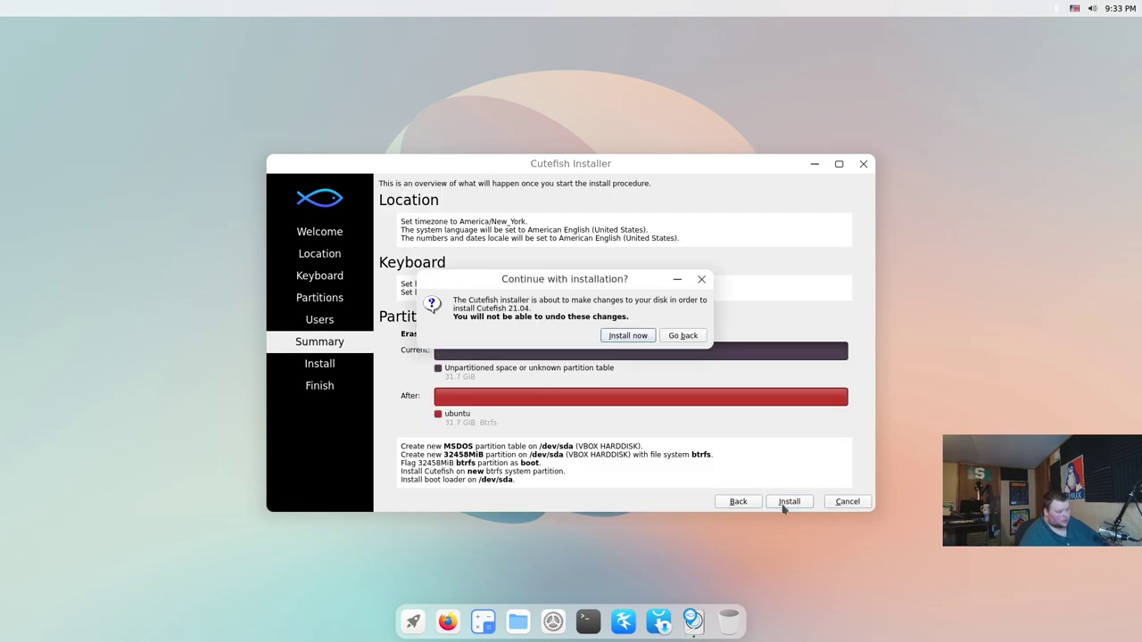
click(629, 335)
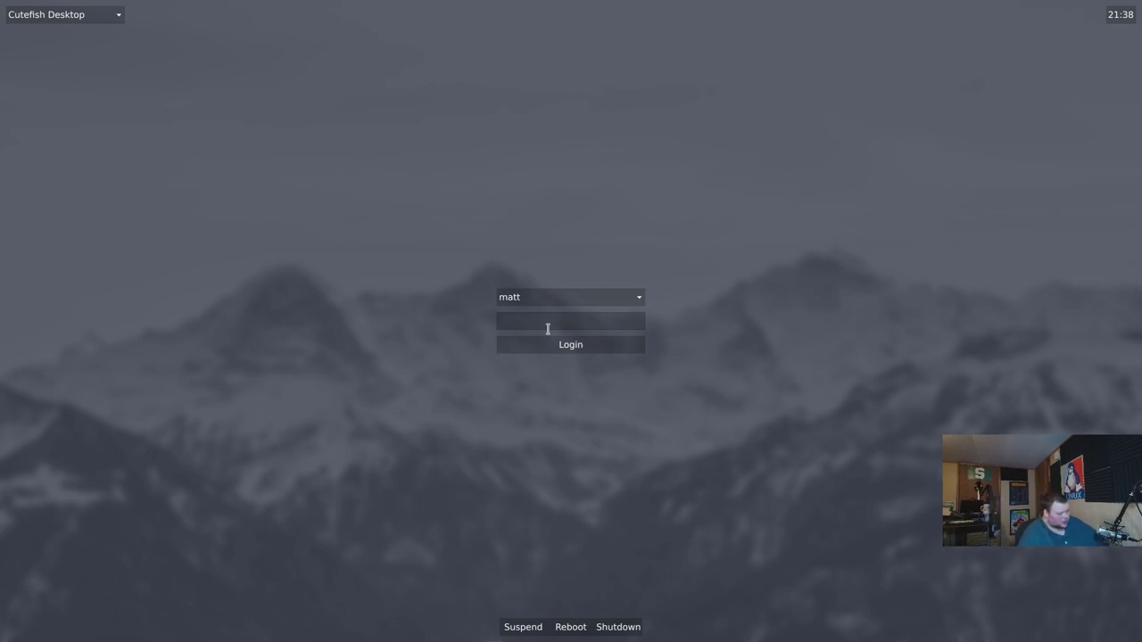
Enter the account password at the login screen to sign in
text(••)
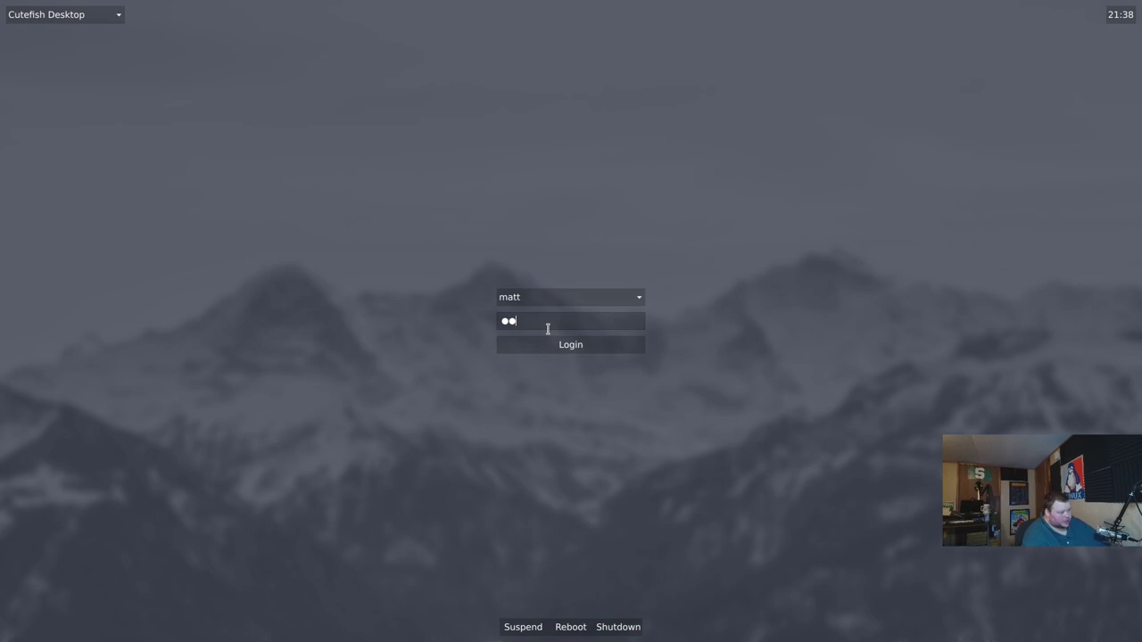
text(•)
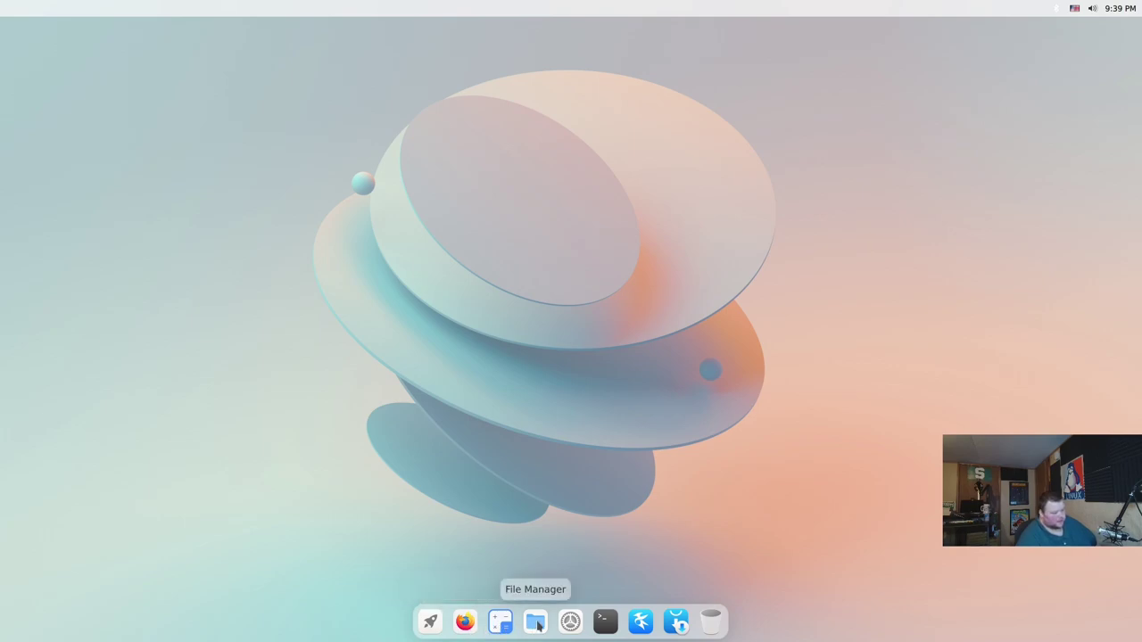
click(537, 625)
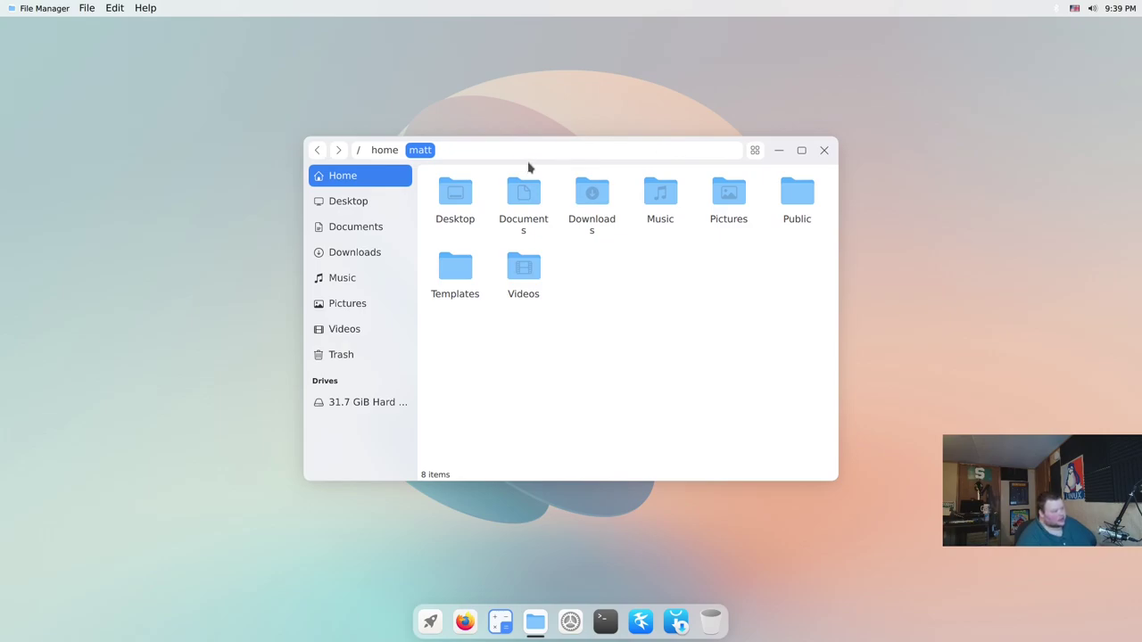
drag(529, 167, 433, 174)
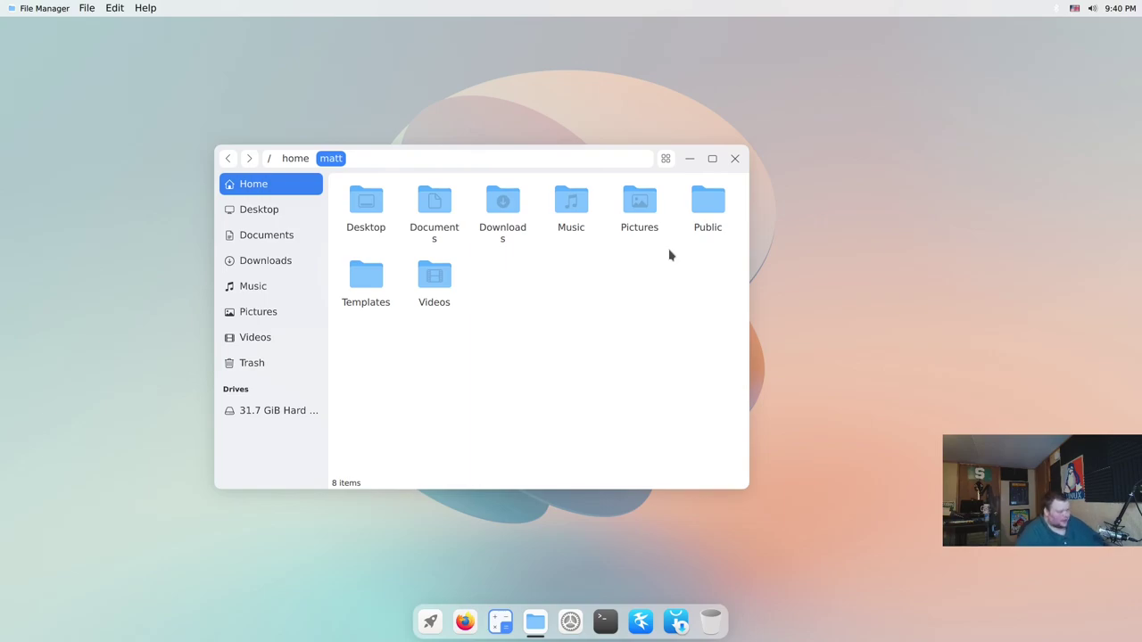
click(735, 158)
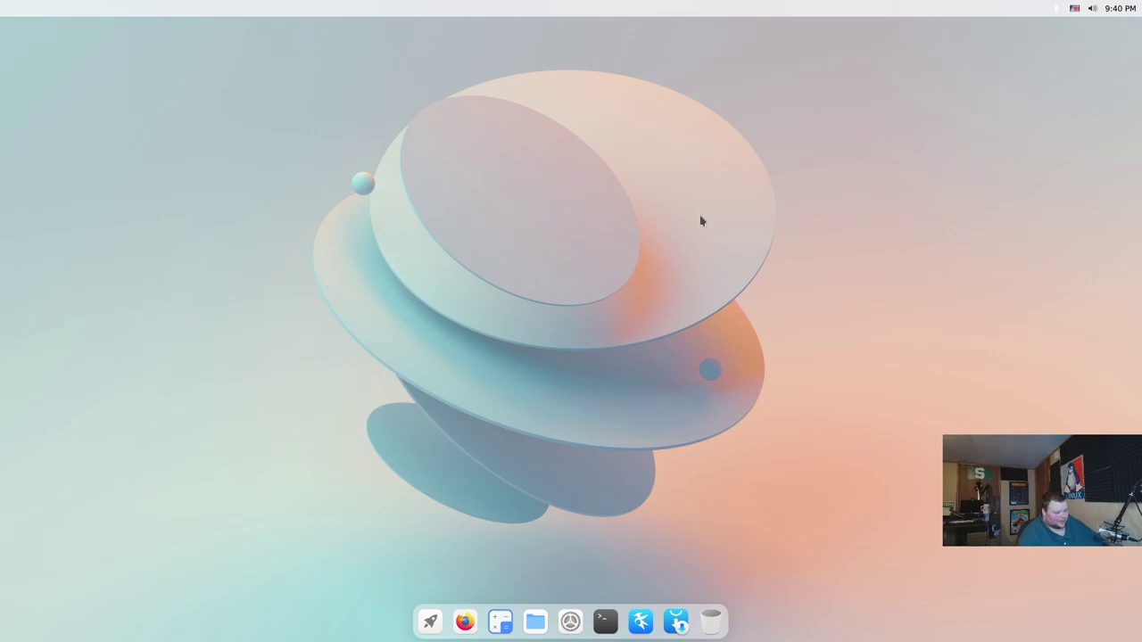
Open a terminal, move its window down and left, then close it
click(606, 623)
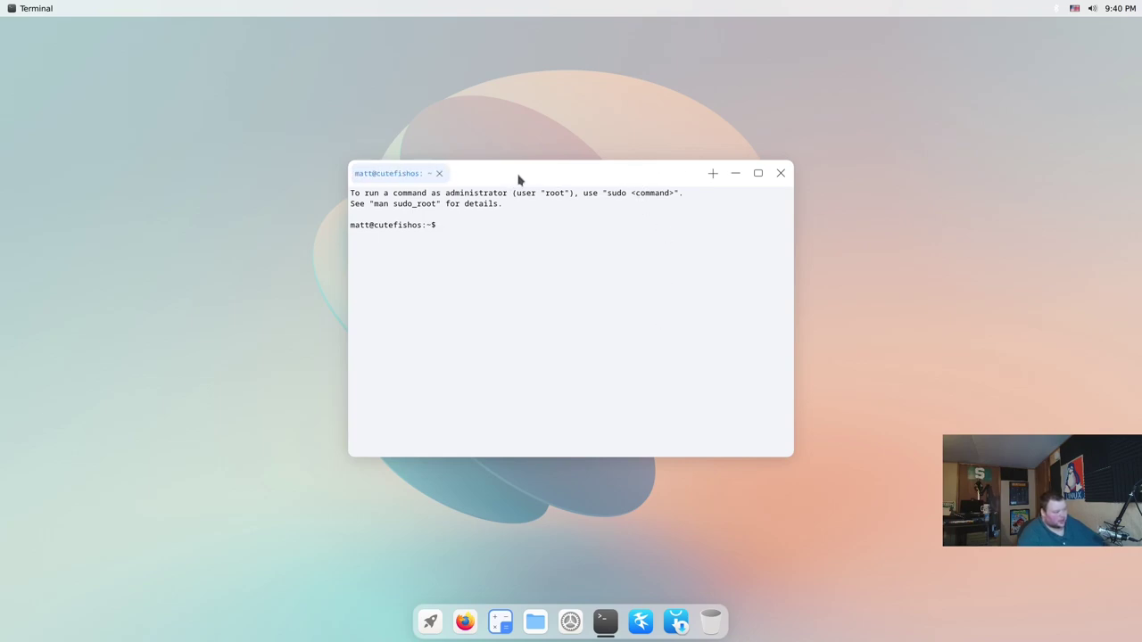
drag(518, 180, 406, 247)
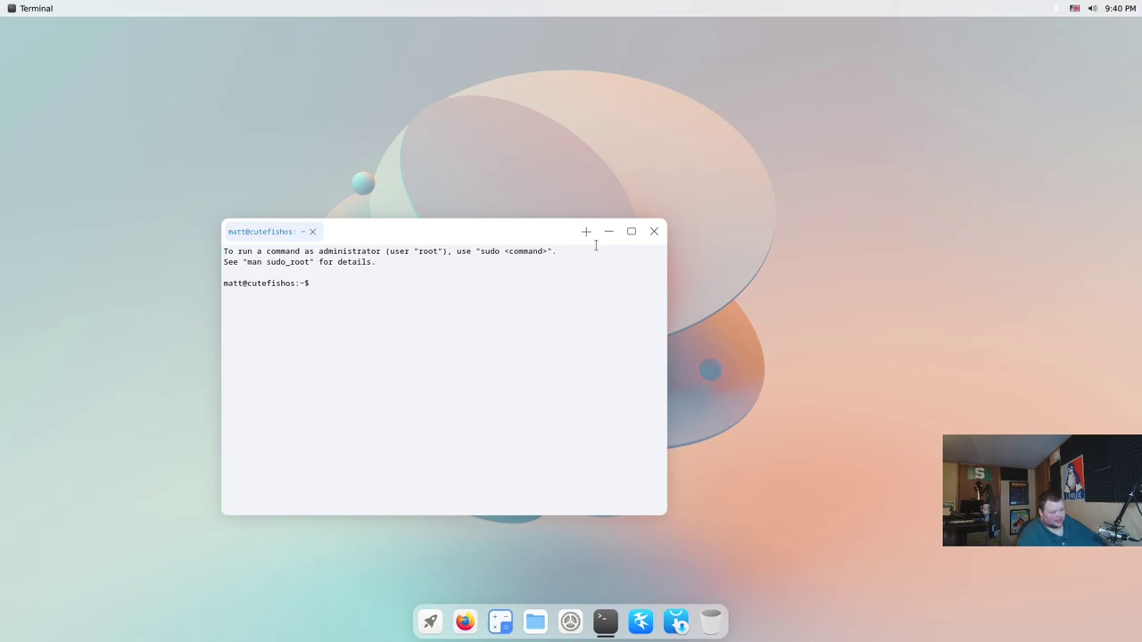
click(654, 233)
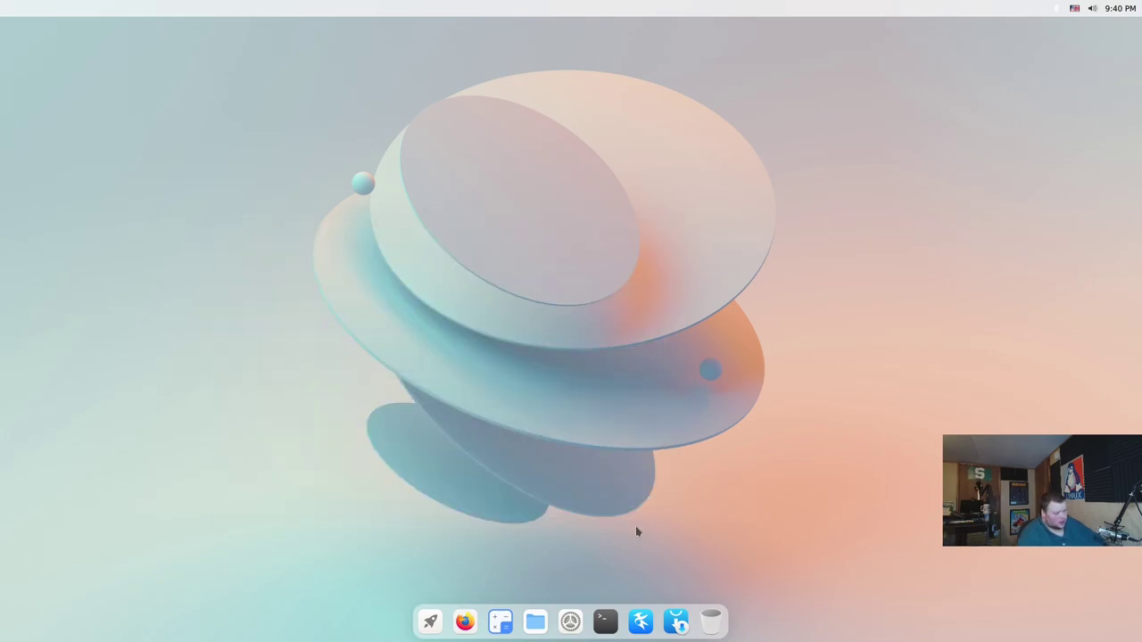
Launch Kate from the dock, nudge its window left, then close it
click(641, 622)
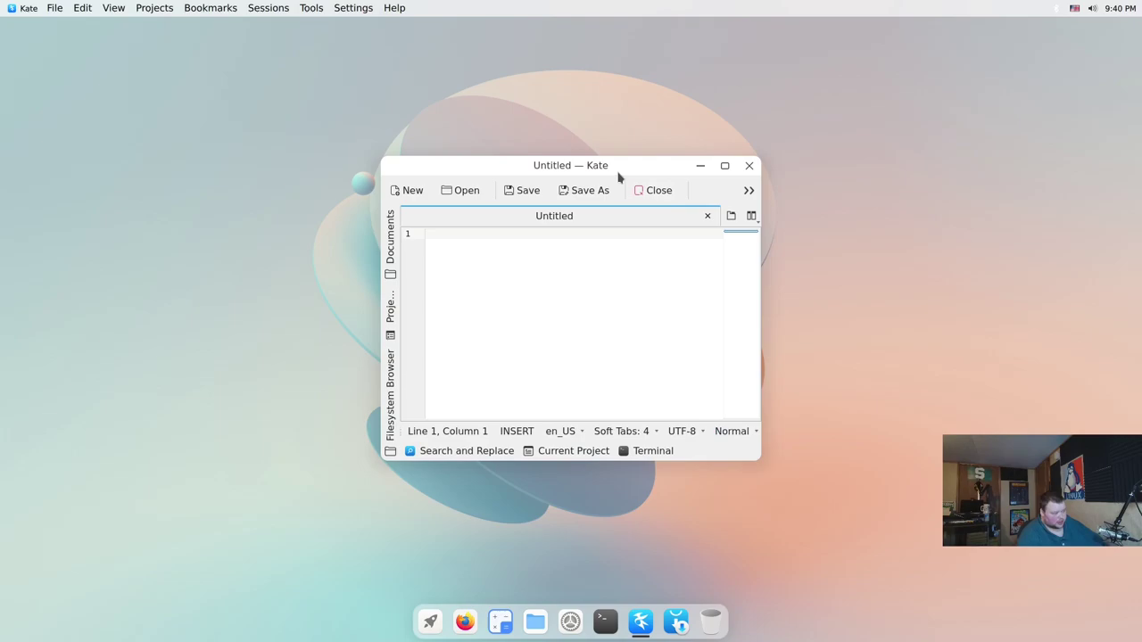
drag(619, 176, 548, 161)
click(676, 163)
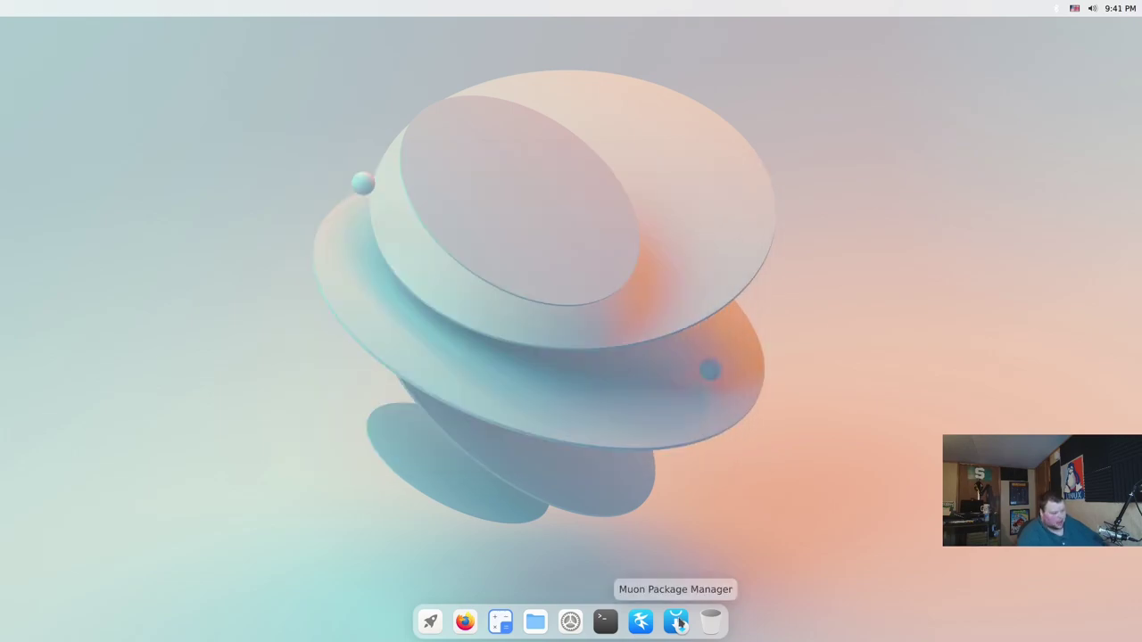
Launch Muon from the dock and scroll through its 69,862-package All list
click(677, 622)
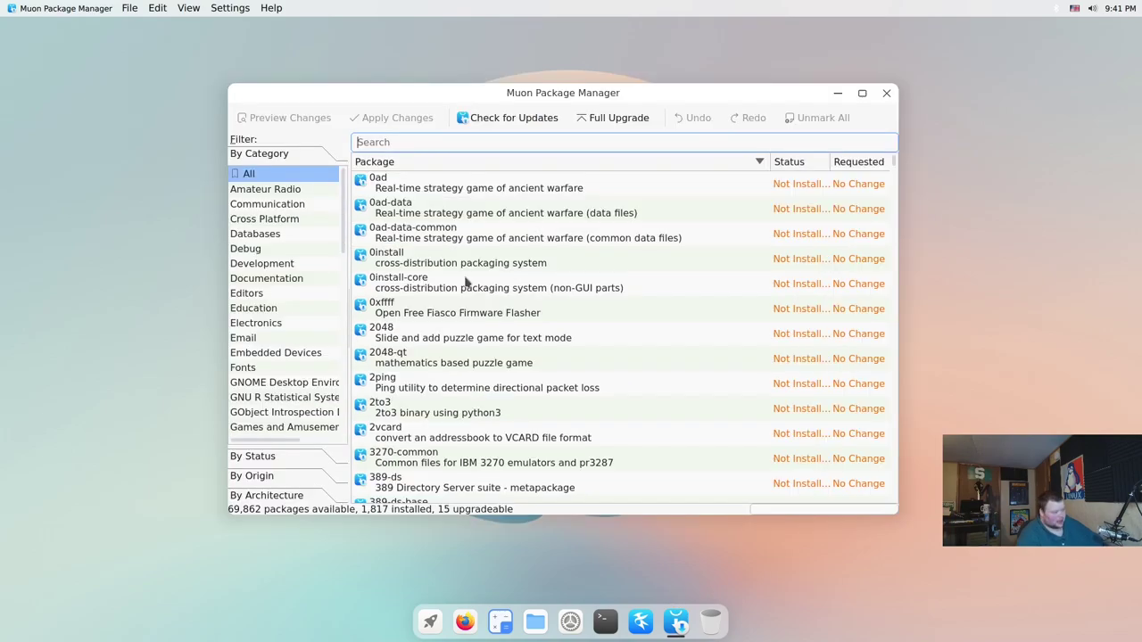
scroll(468, 284, down, 10)
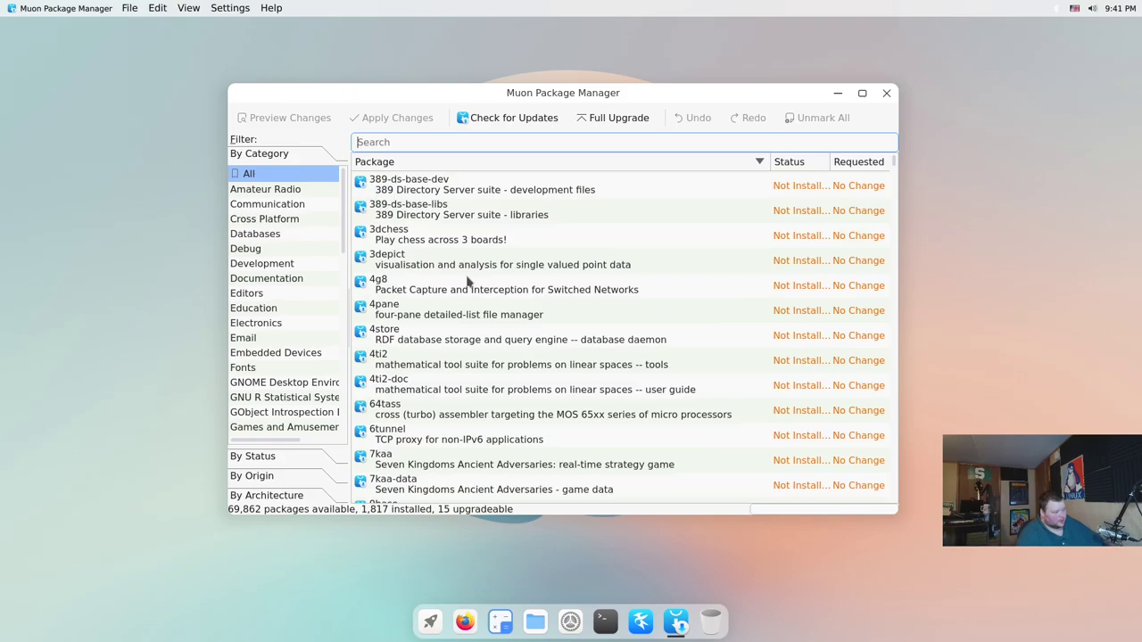
scroll(468, 286, down, 15)
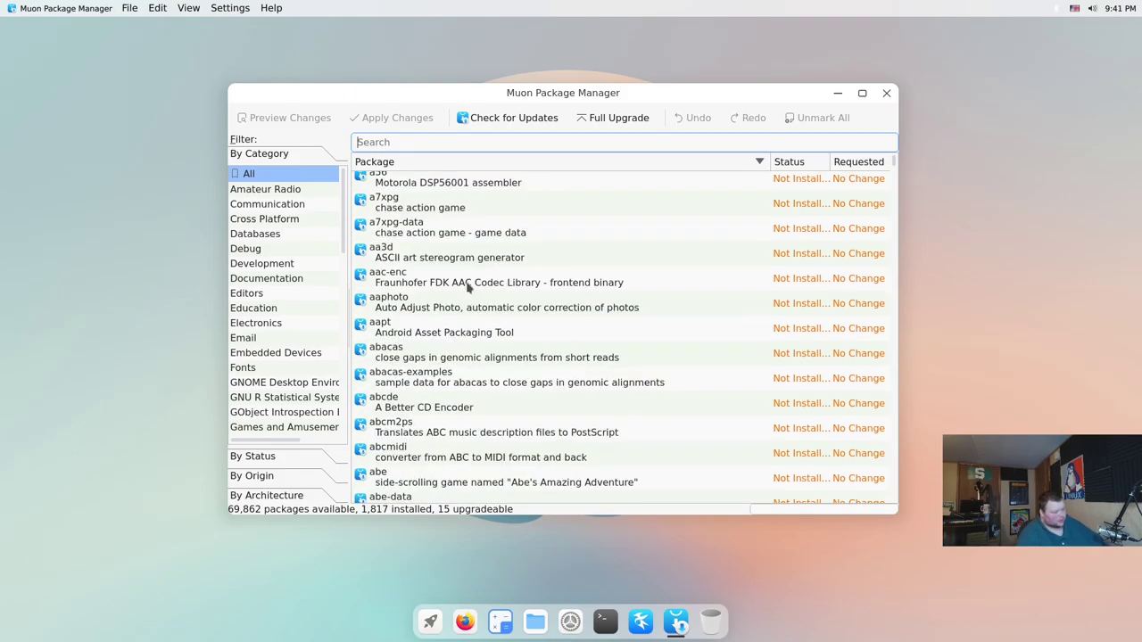
scroll(471, 285, down, 15)
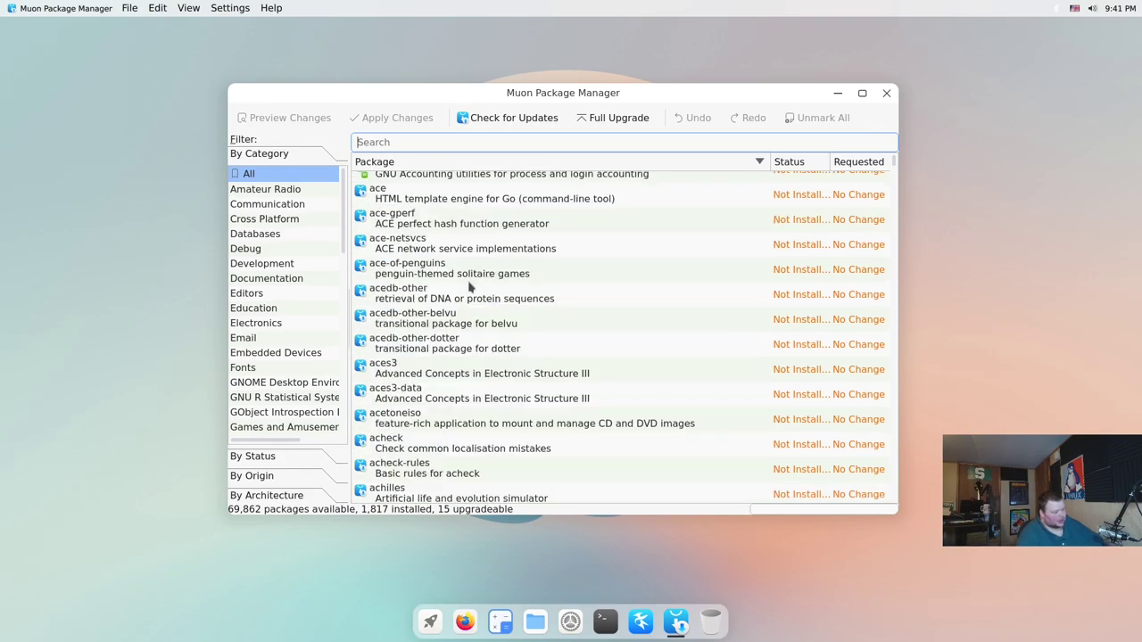
scroll(473, 290, down, 3)
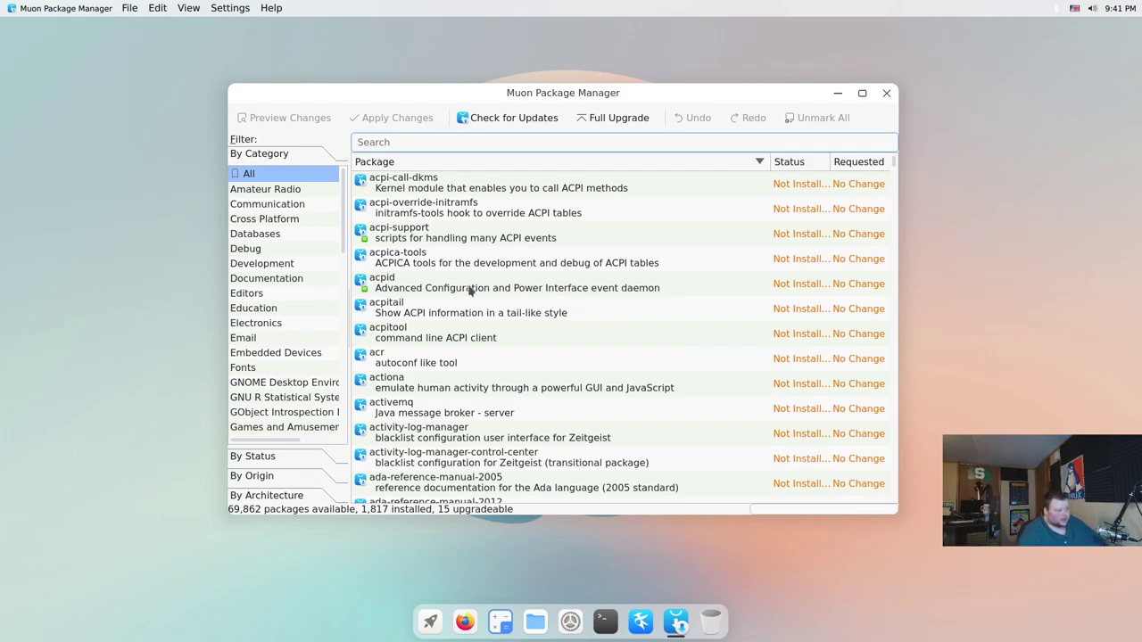
scroll(473, 290, down, 9)
scroll(470, 290, down, 12)
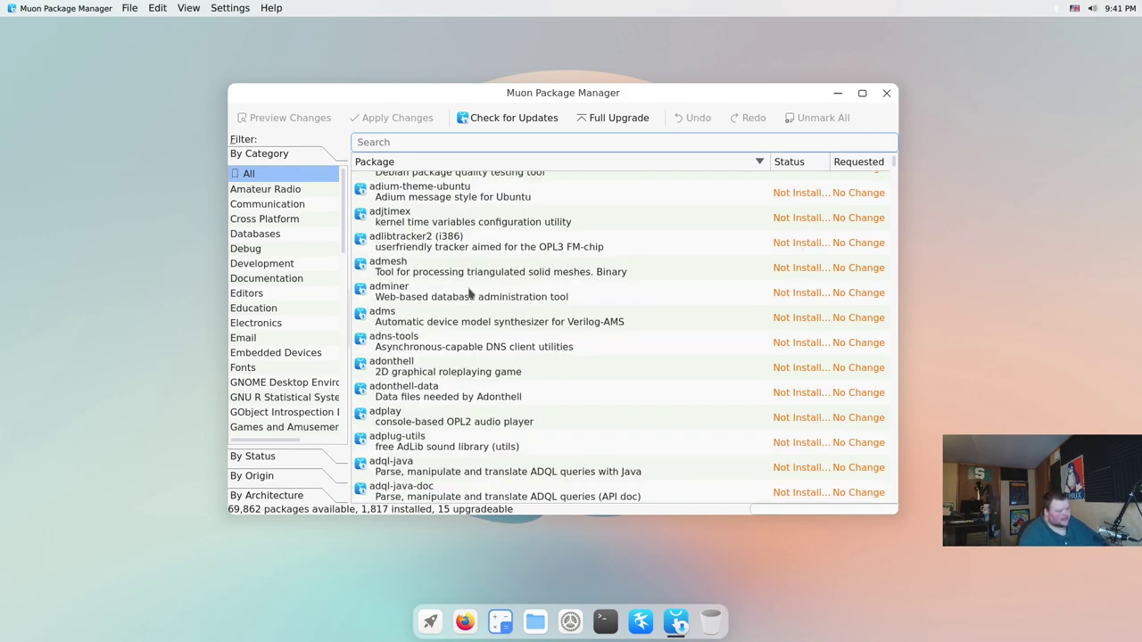
scroll(470, 298, down, 10)
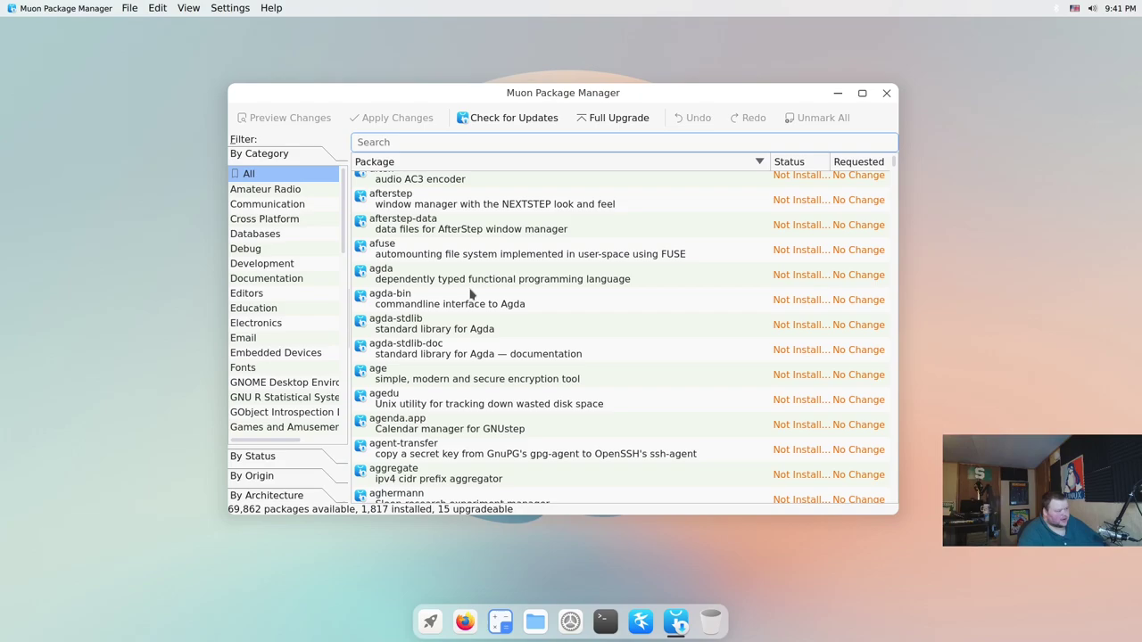
scroll(472, 295, up, 14)
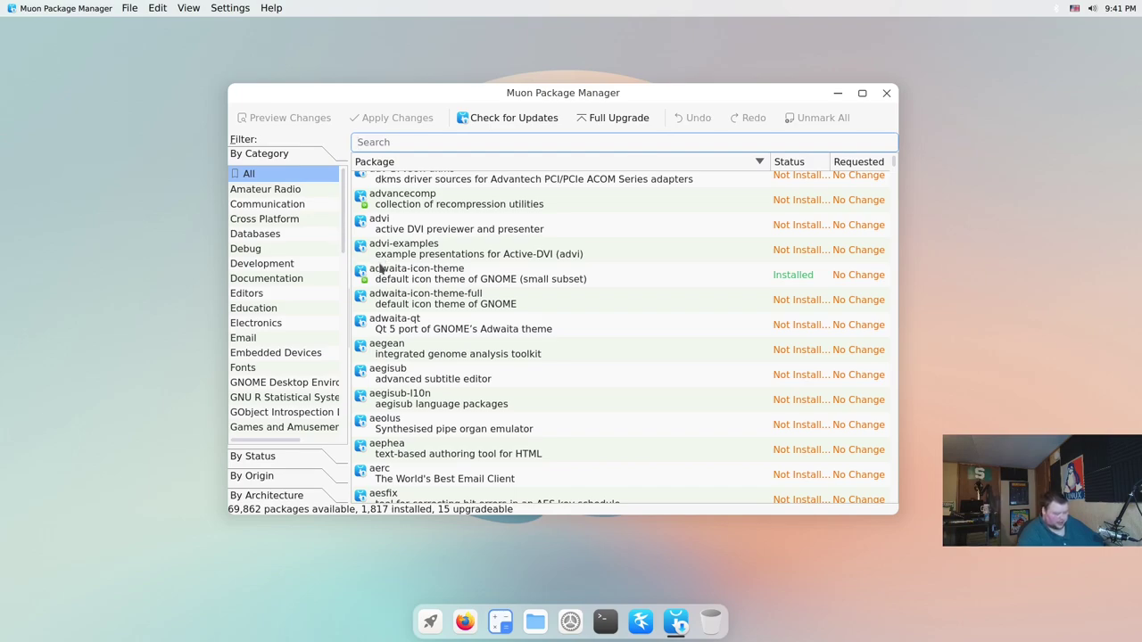
Close Muon, then open and close the quick-settings panel from the tray icon
click(885, 93)
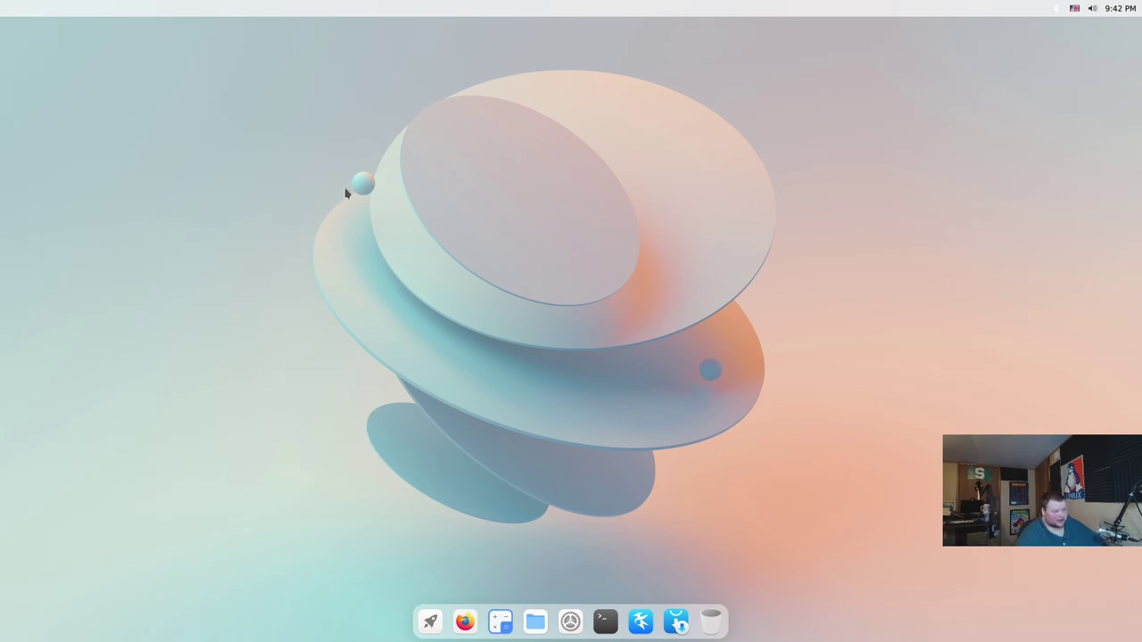
click(1092, 9)
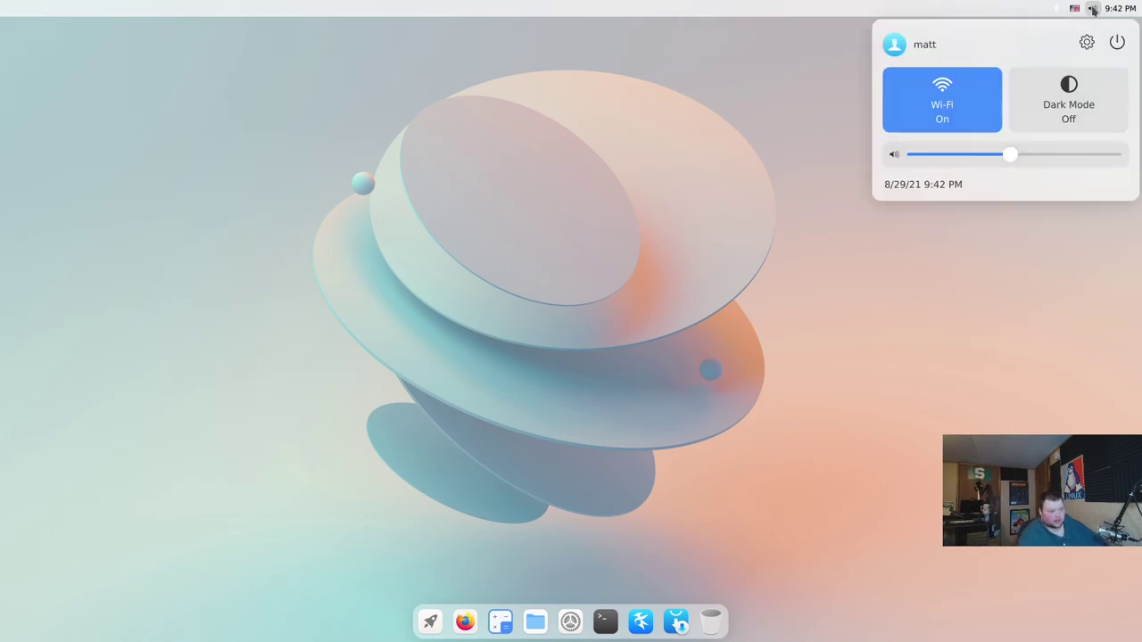
click(1093, 9)
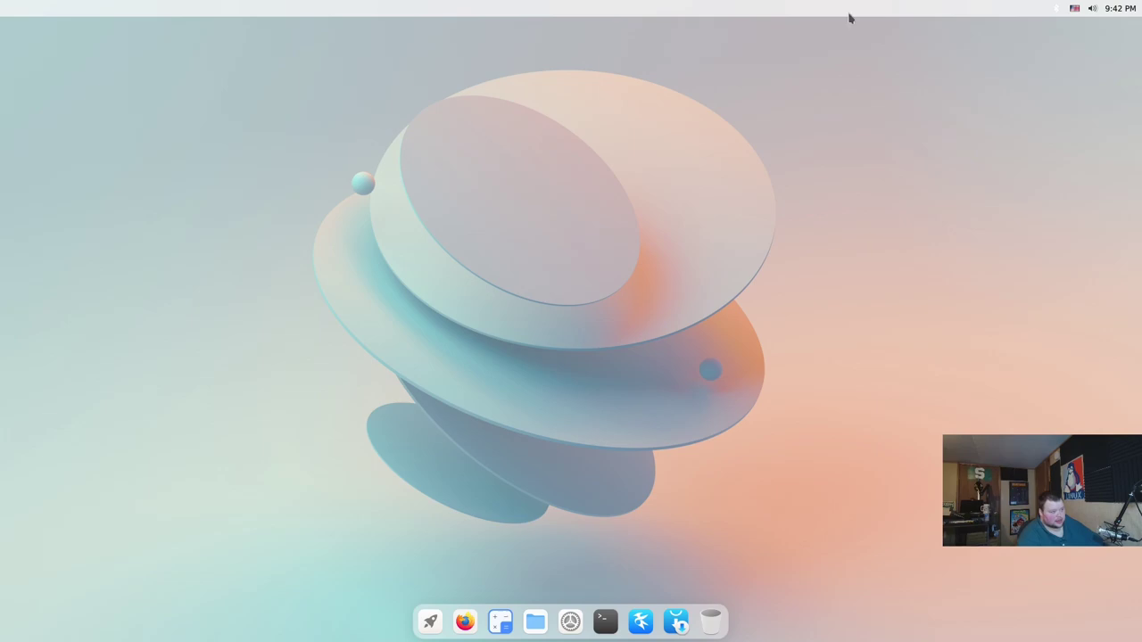
Dismiss the desktop context menu, switch keyboard layout, and toggle the quick-settings panel
right_click(260, 193)
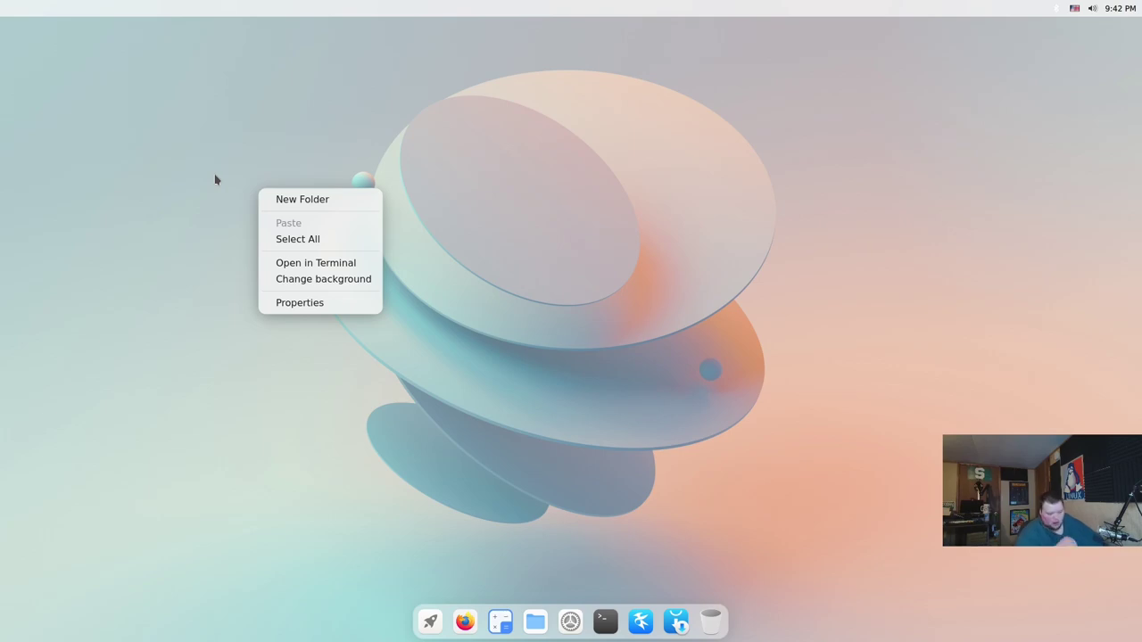
click(1075, 9)
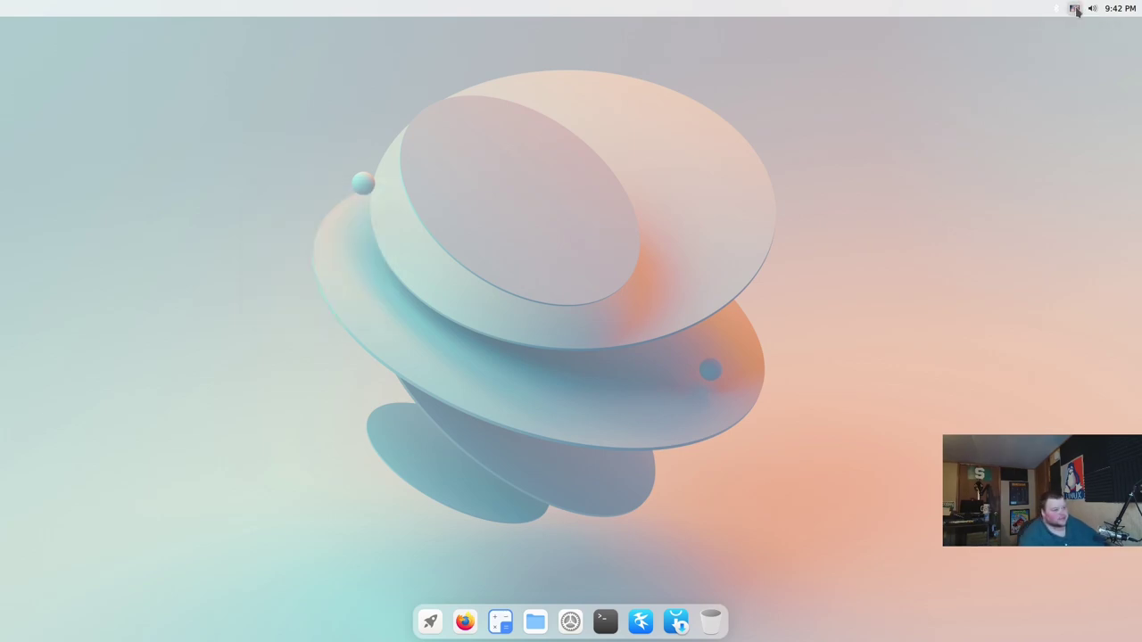
click(1075, 9)
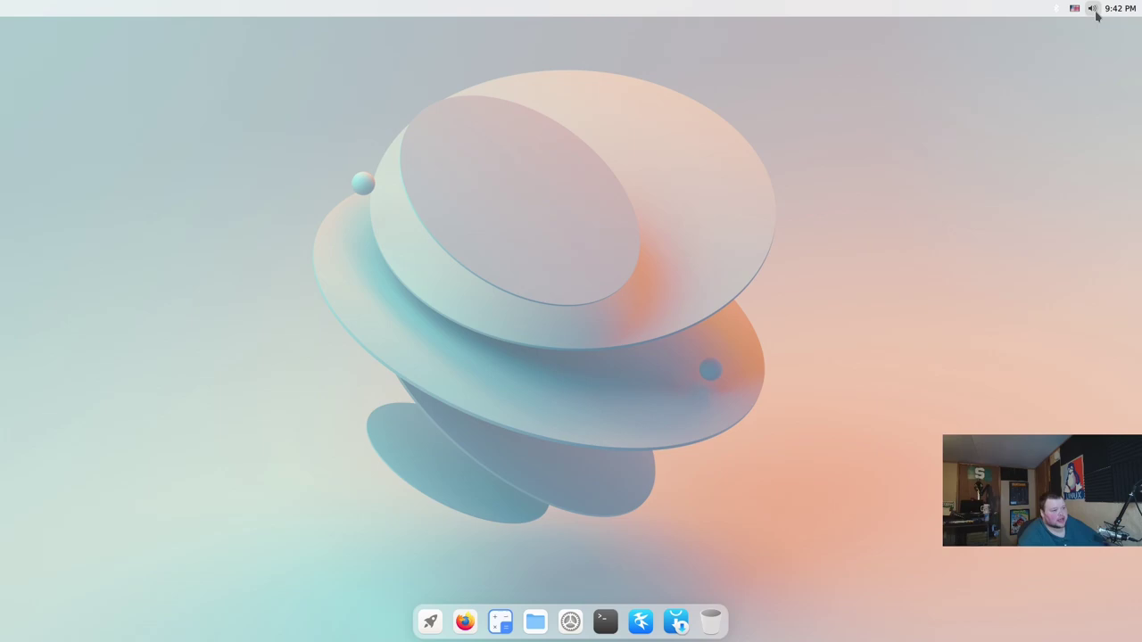
click(1093, 9)
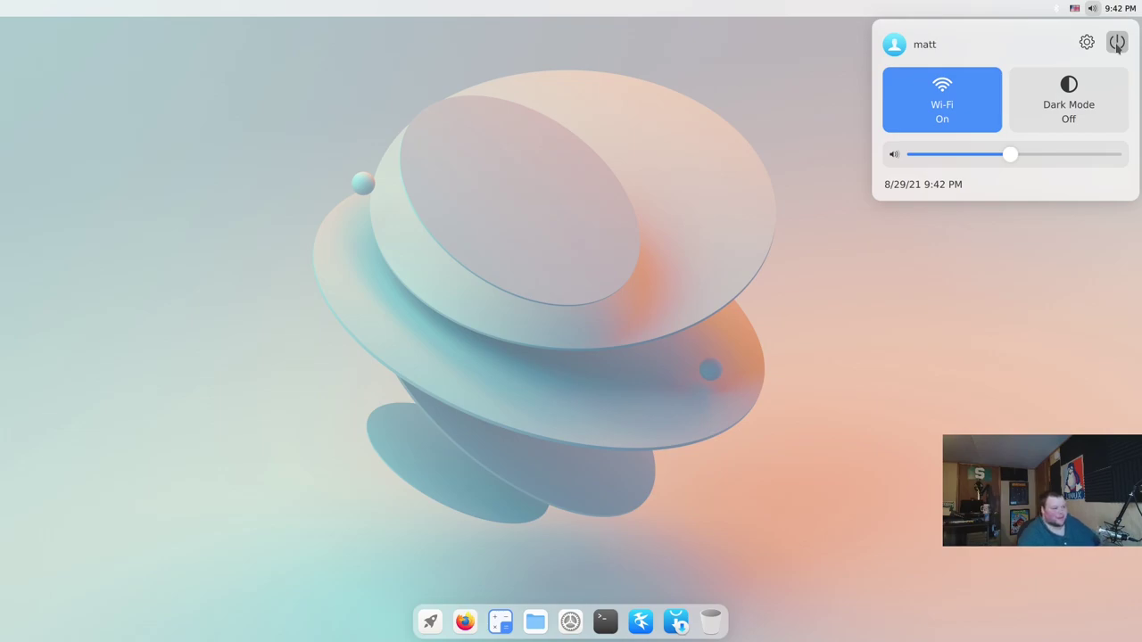
click(1094, 11)
click(1094, 11)
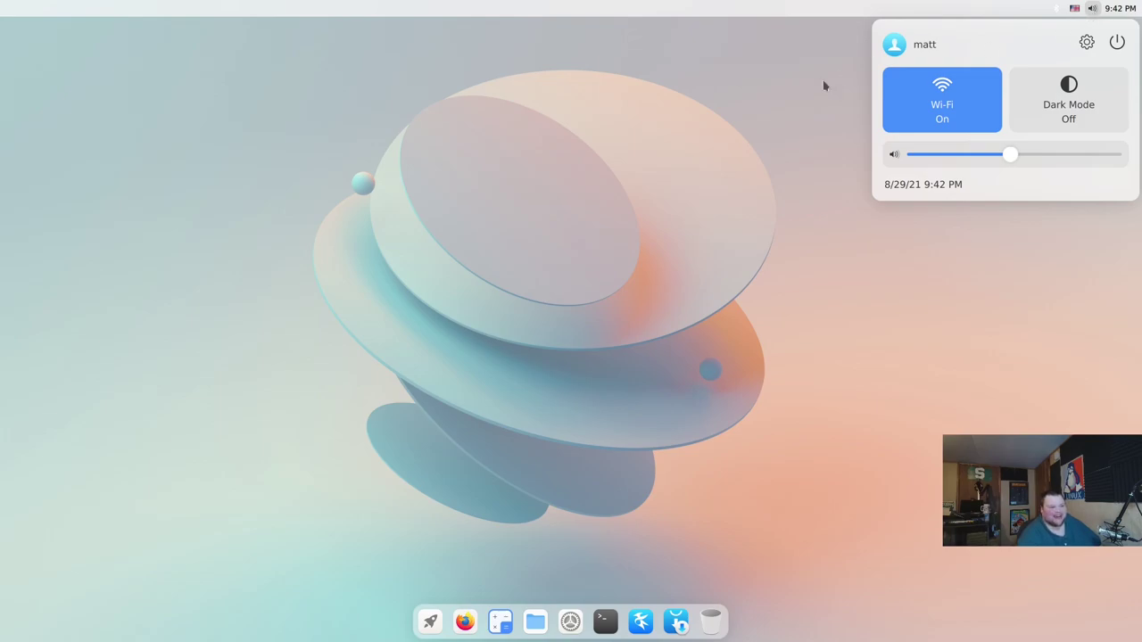
click(662, 146)
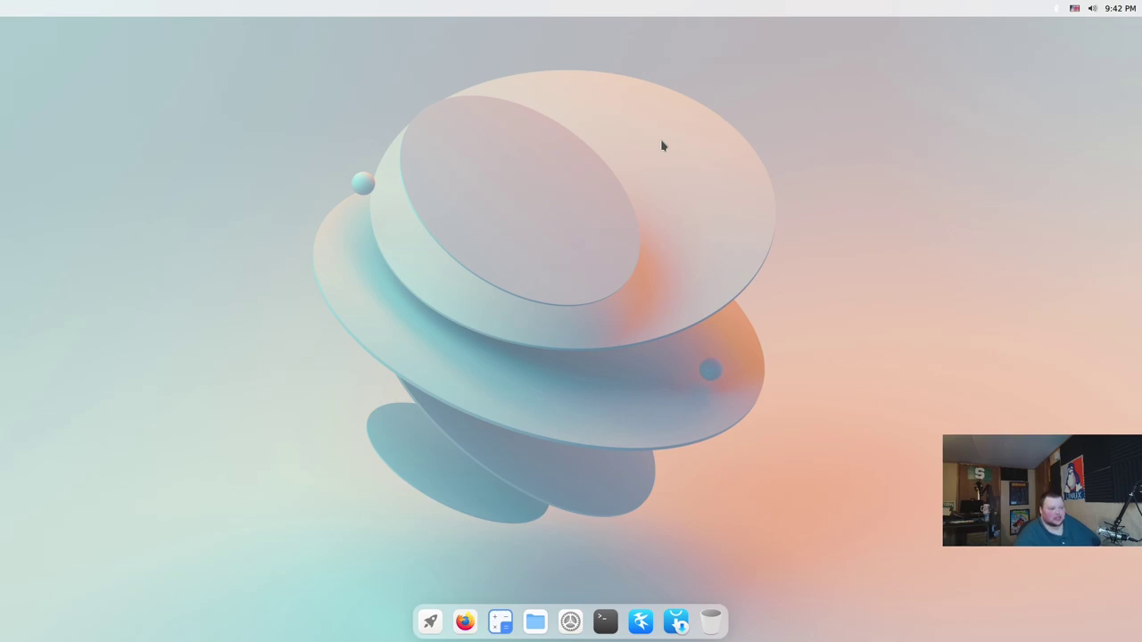
View the shutdown, reboot and logout options, then dismiss them and quick settings
click(1092, 9)
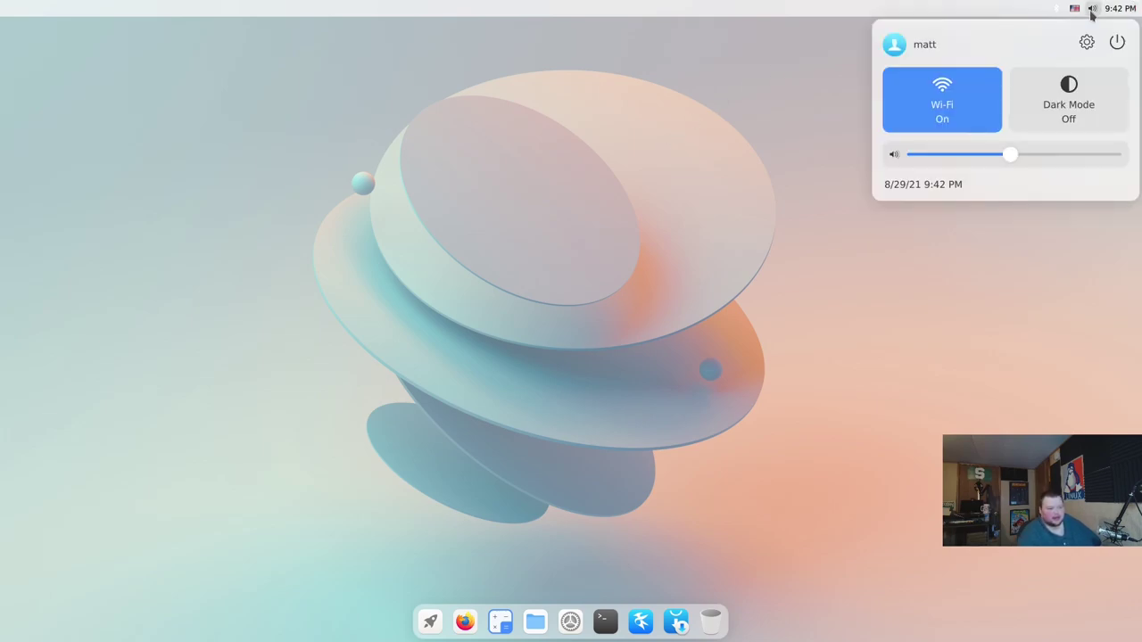
click(1117, 42)
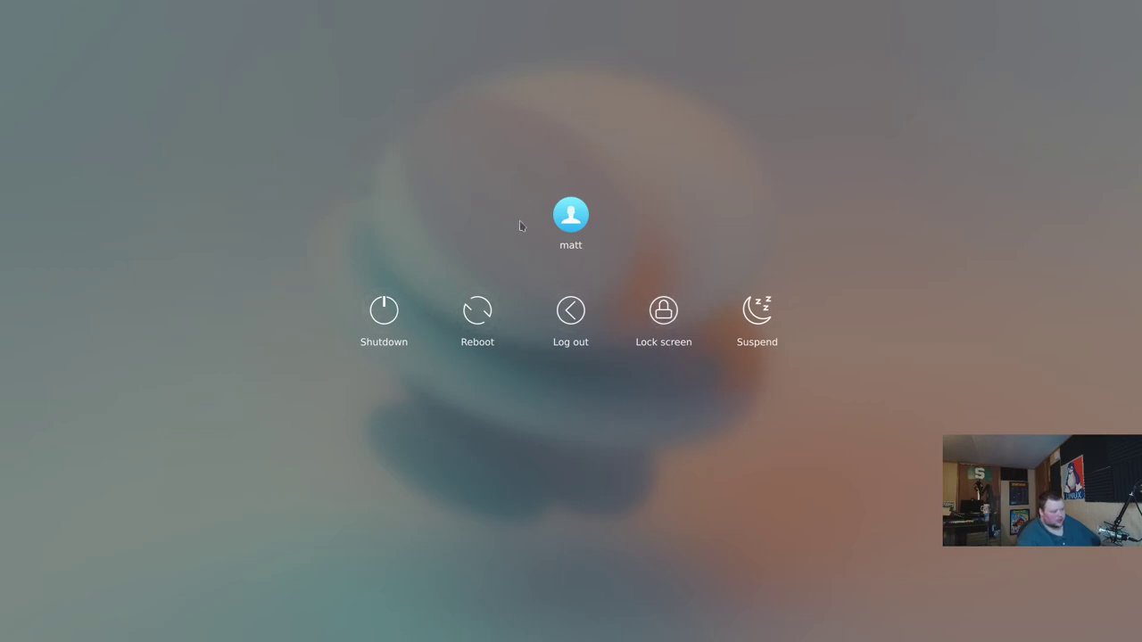
click(486, 220)
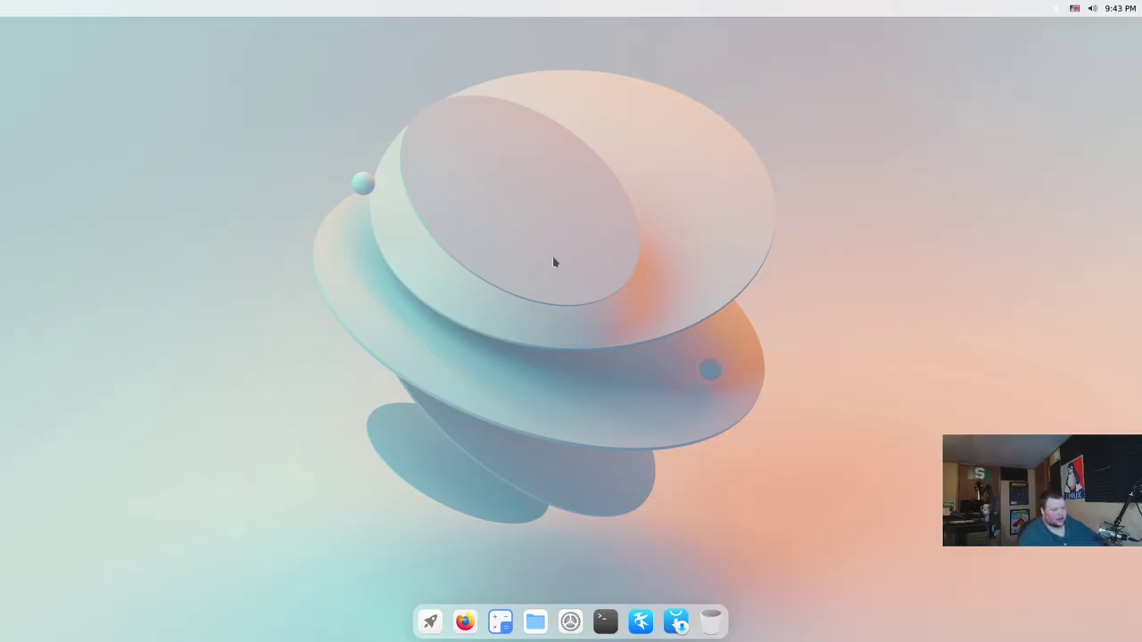
click(1092, 8)
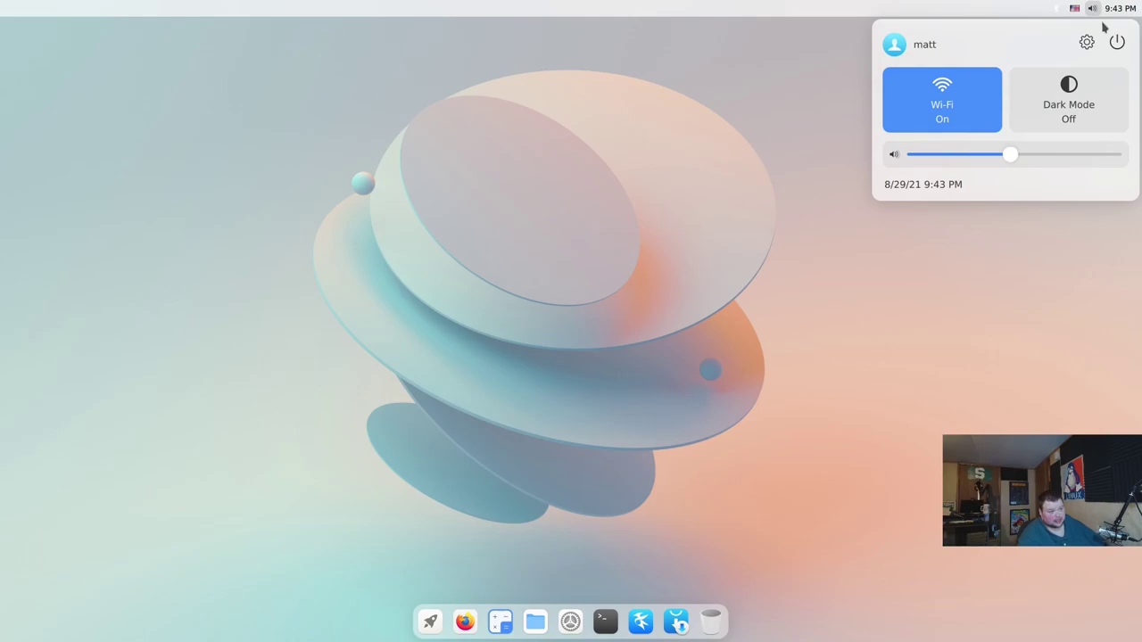
click(587, 303)
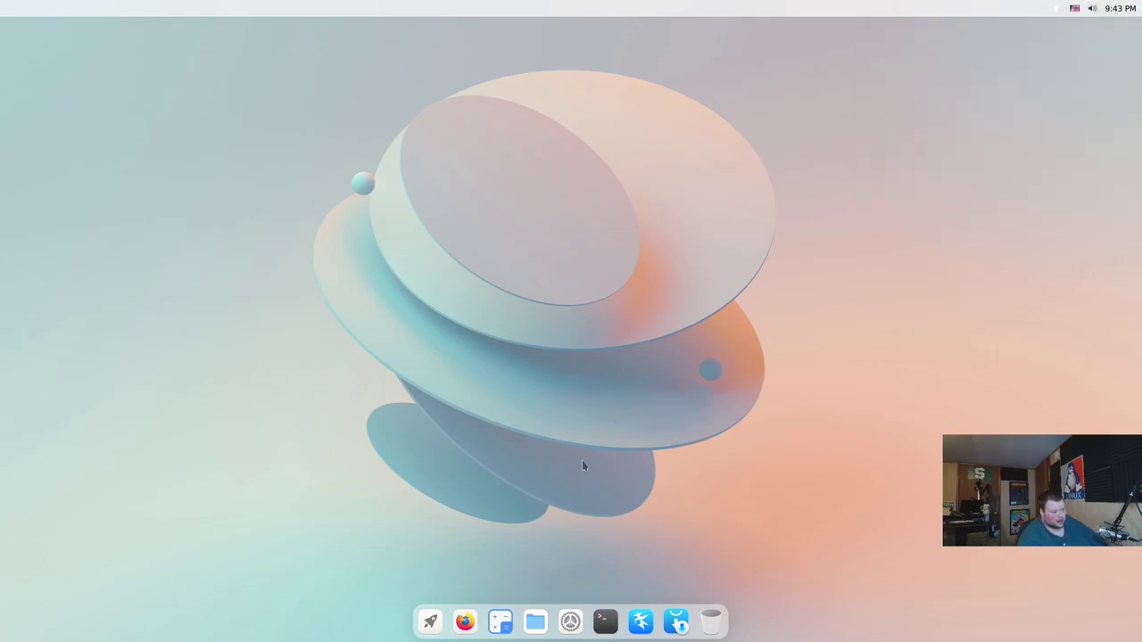
Set the Appearance theme in Cutefish Settings to Dark, then launch a terminal from the dock
click(568, 616)
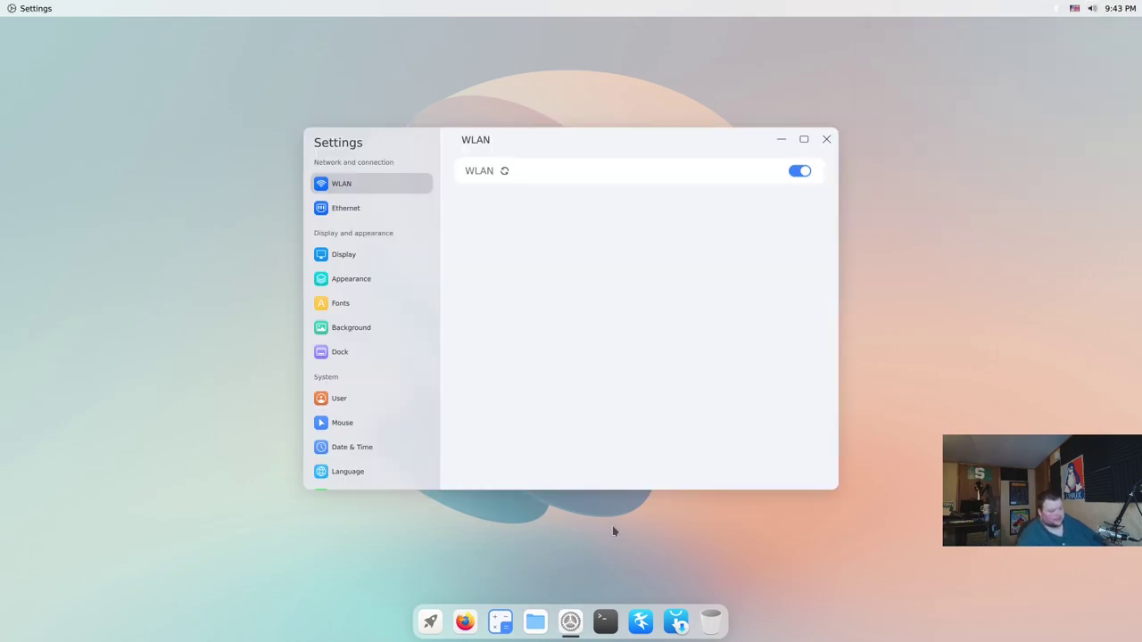
click(360, 279)
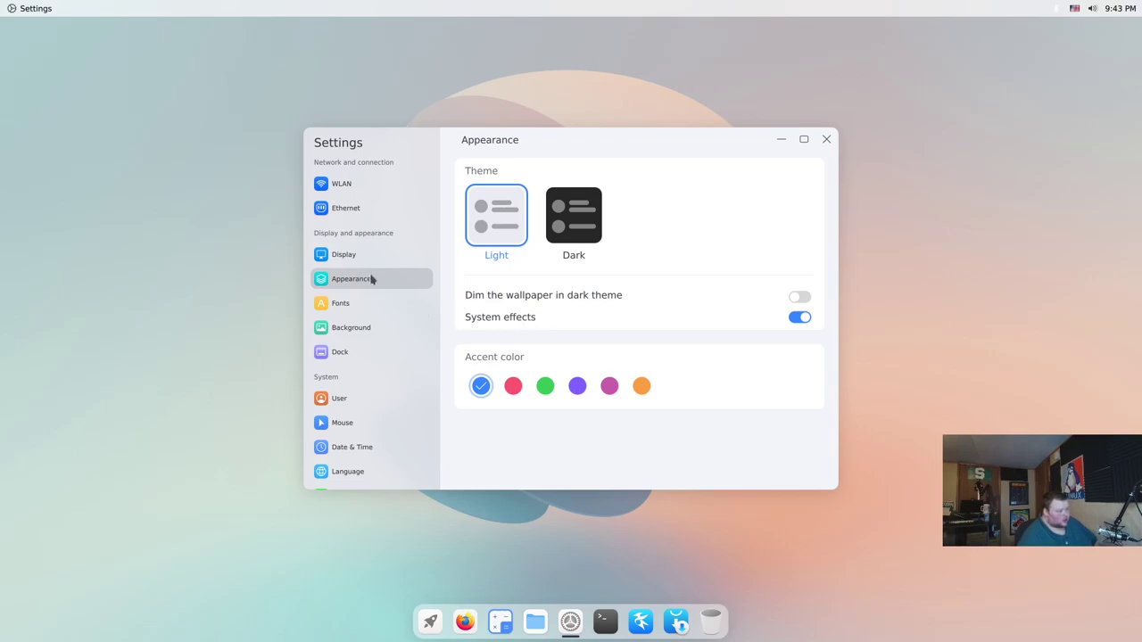
click(546, 241)
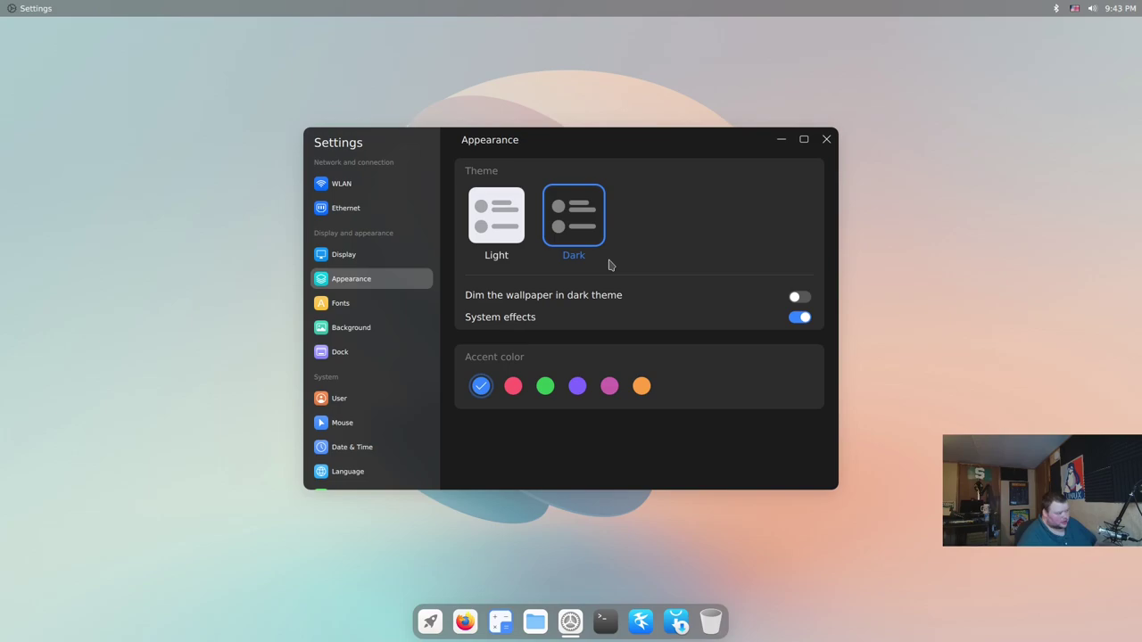
click(606, 625)
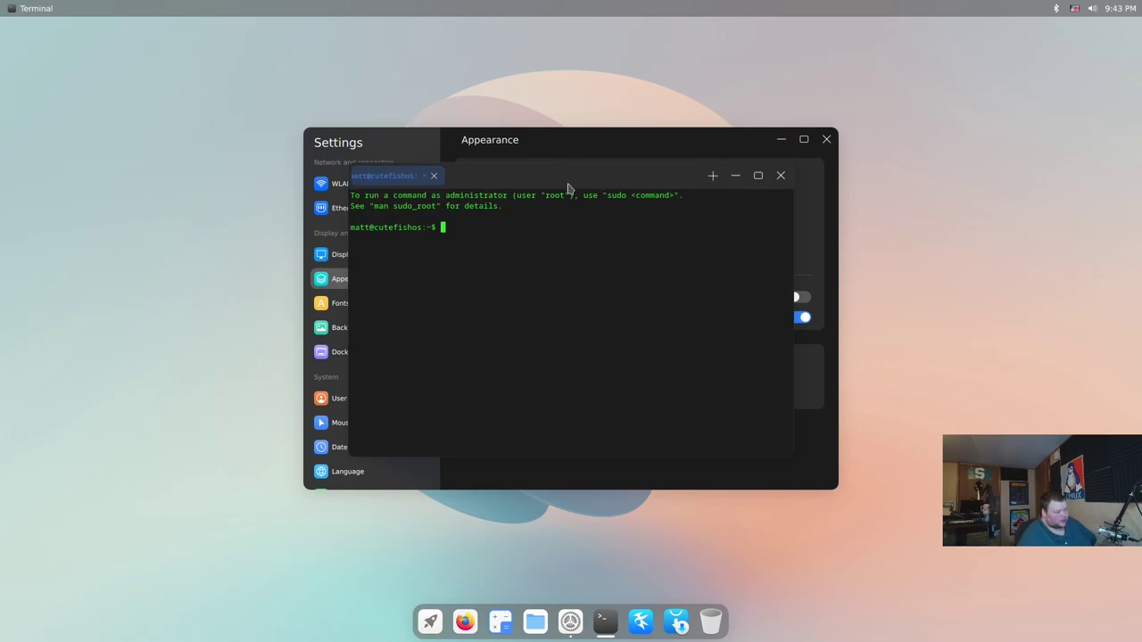
Move the terminal aside and launch Firefox, Calculator, File Manager, Kate and Muon from the dock
drag(579, 187, 229, 206)
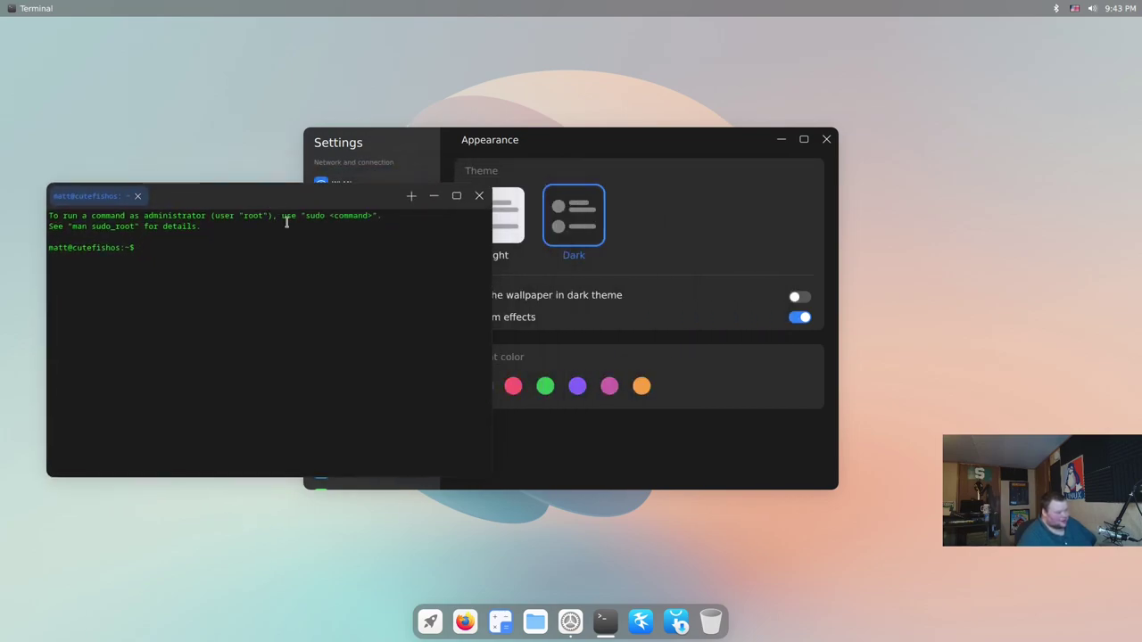
click(464, 624)
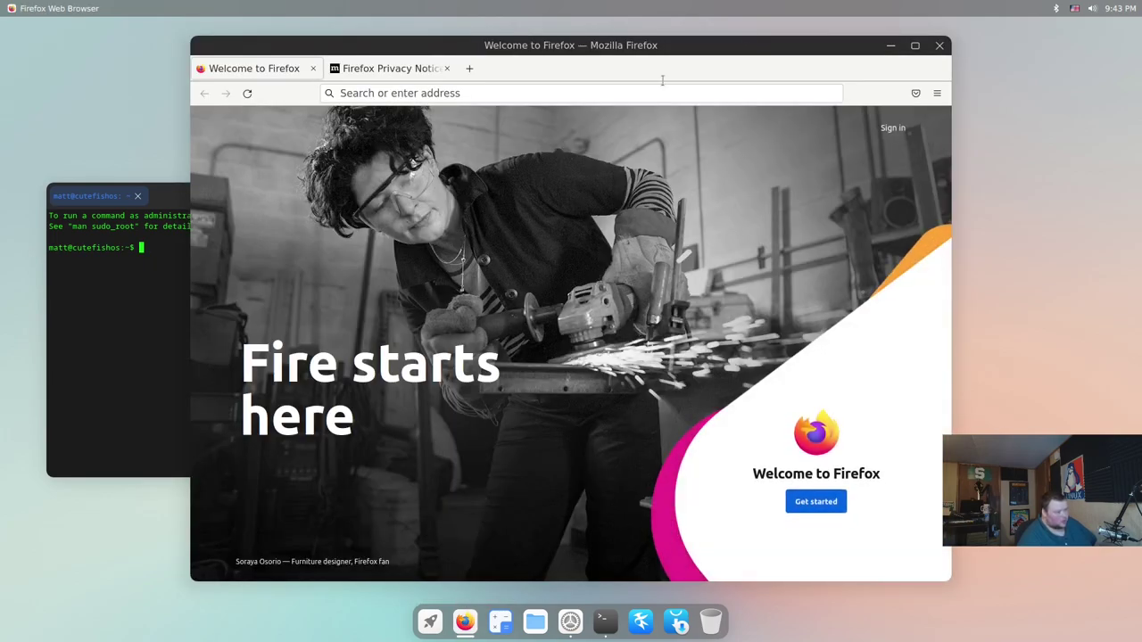
click(430, 622)
click(430, 621)
click(501, 623)
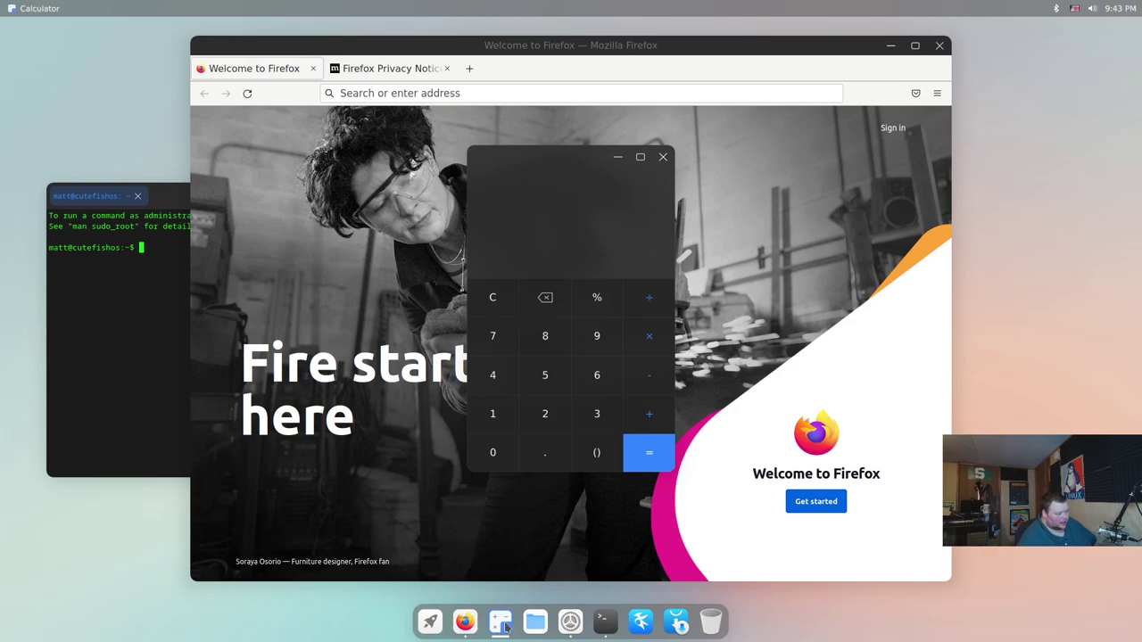
click(536, 624)
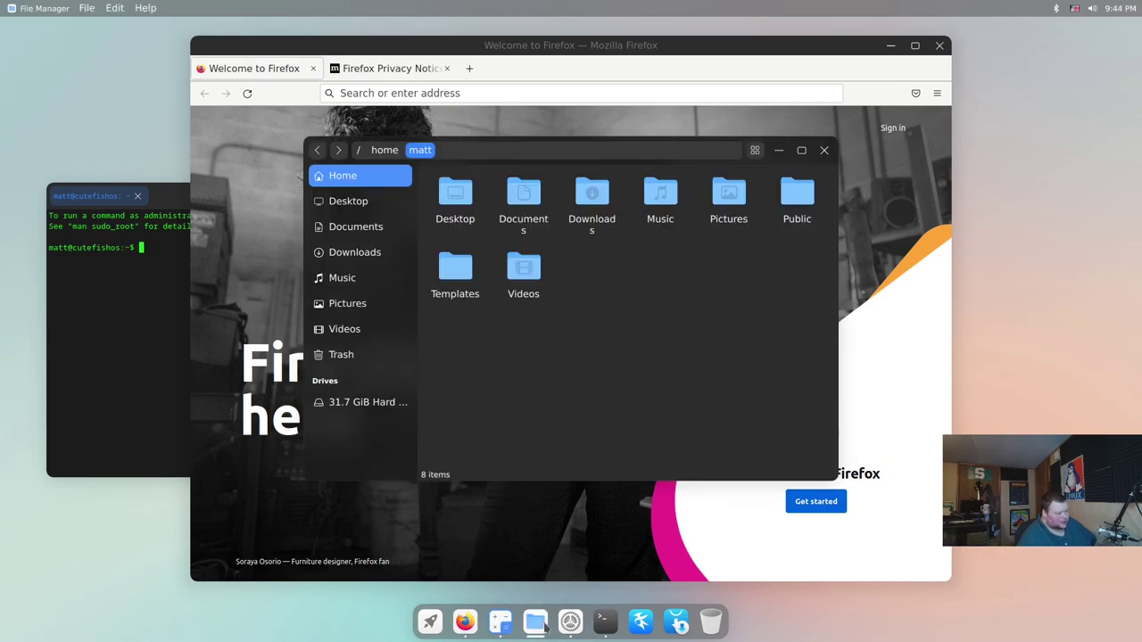
click(649, 627)
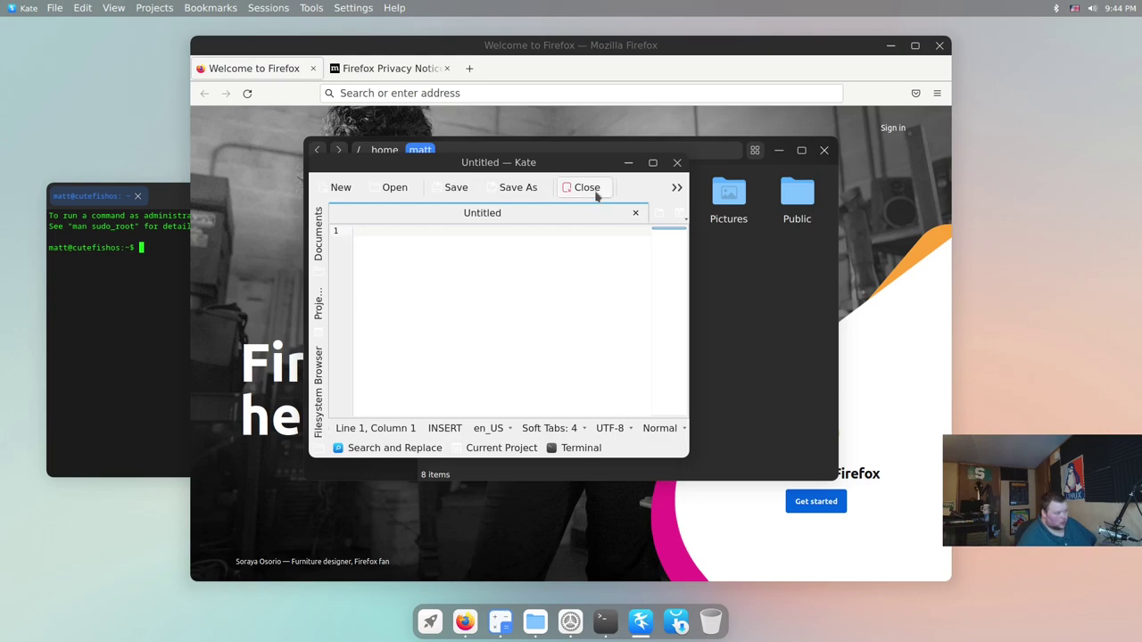
drag(596, 166, 1084, 257)
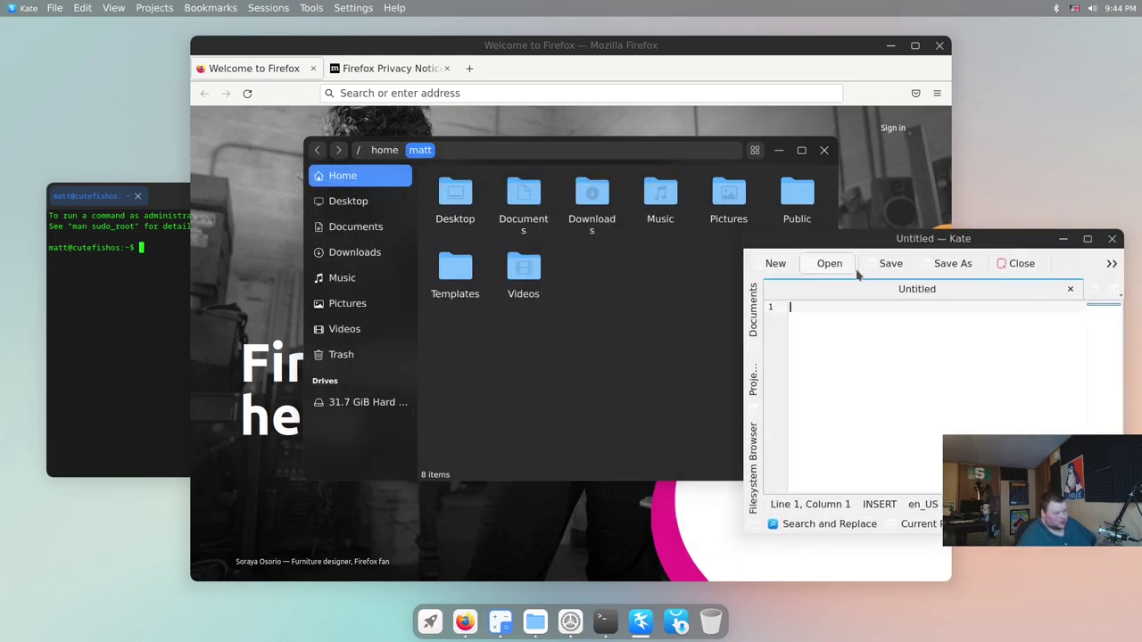
click(674, 616)
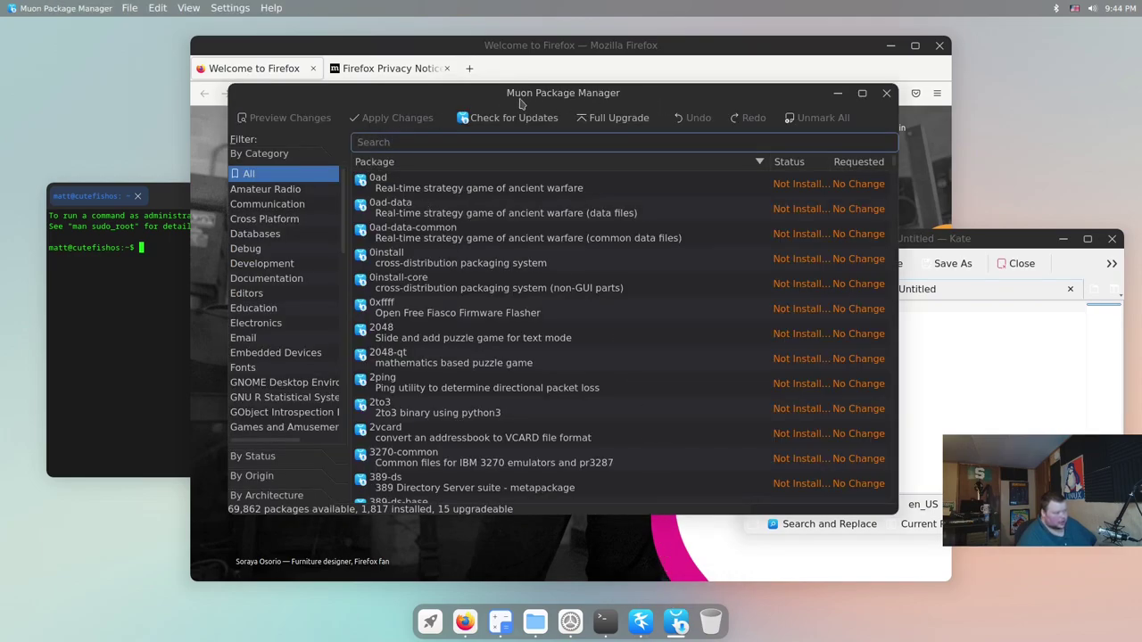
Close Muon, Kate, File Manager, terminal, Calculator and Firefox, confirming closing both Firefox tabs
click(886, 95)
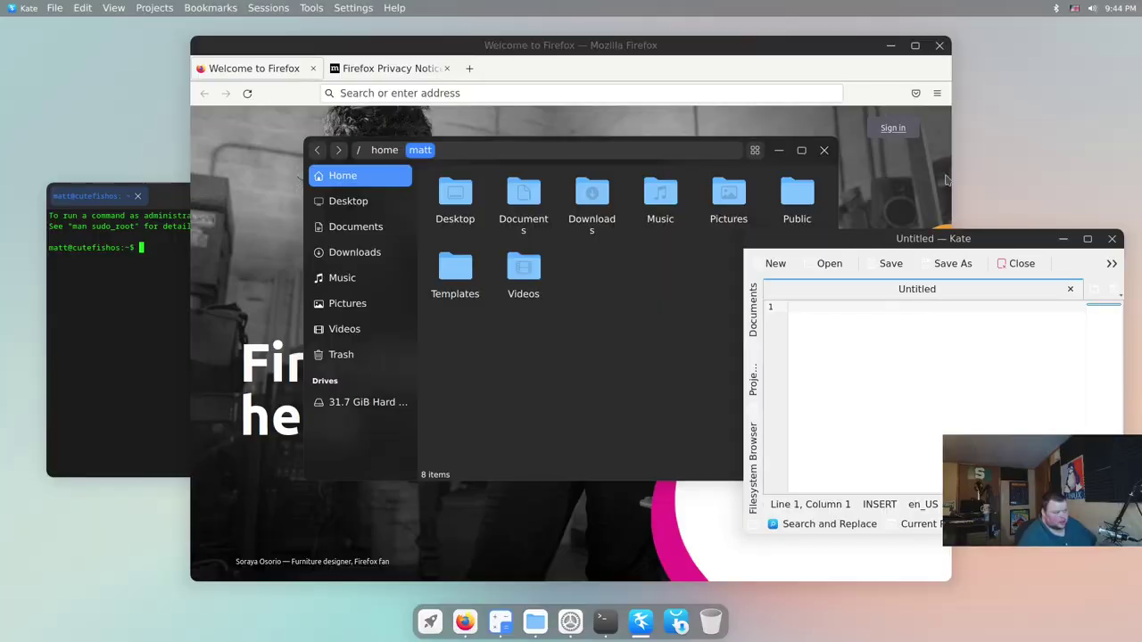
drag(997, 240, 882, 221)
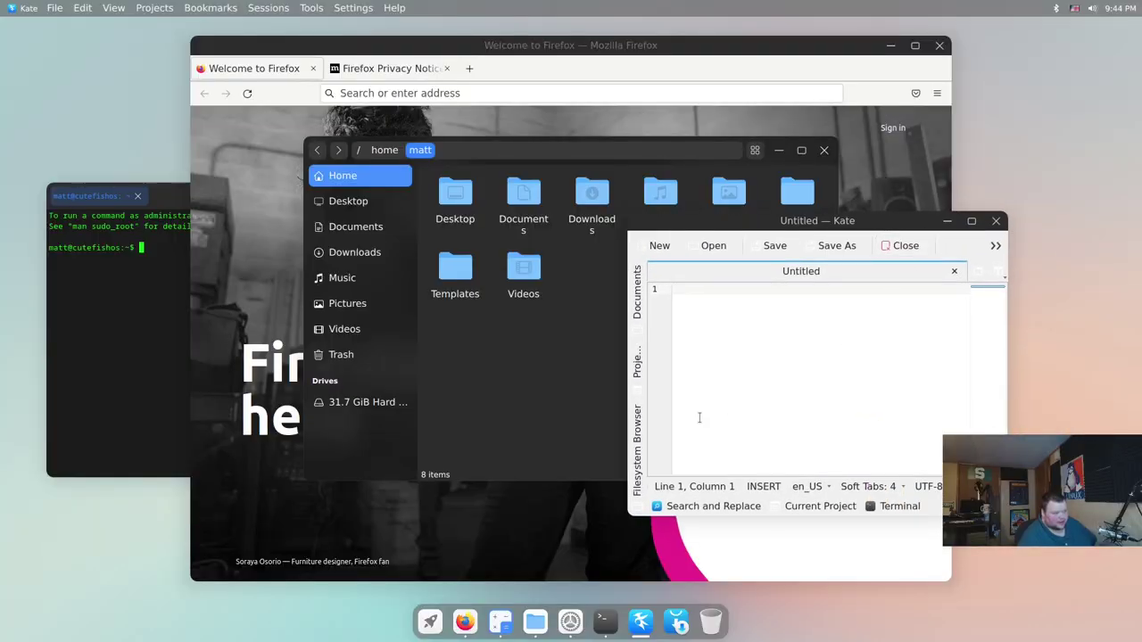
click(997, 222)
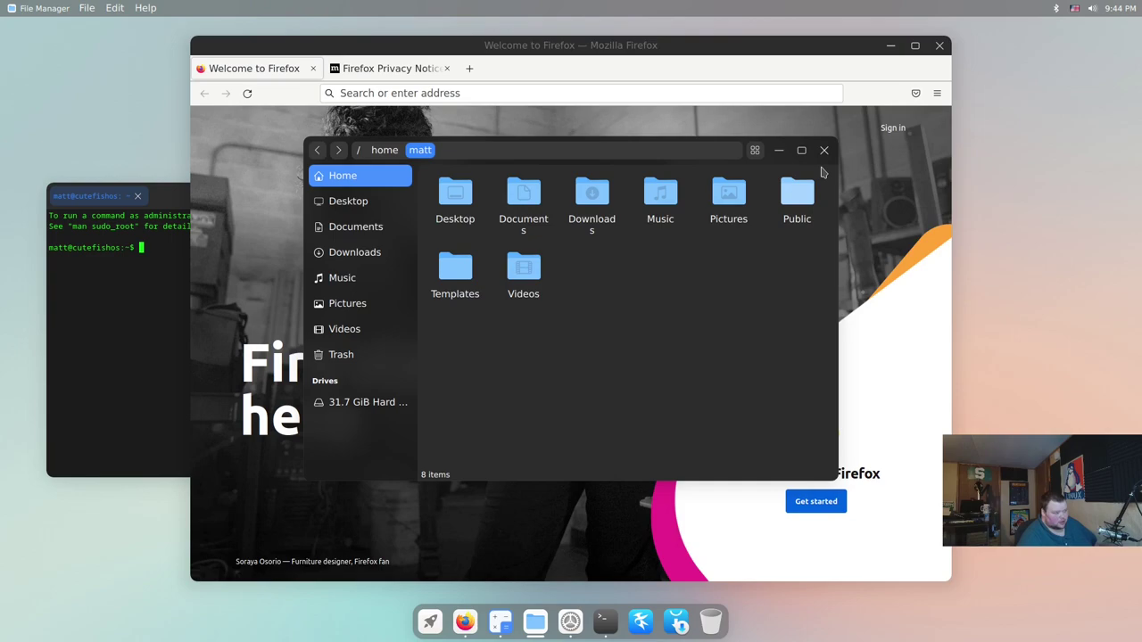
click(824, 151)
click(166, 212)
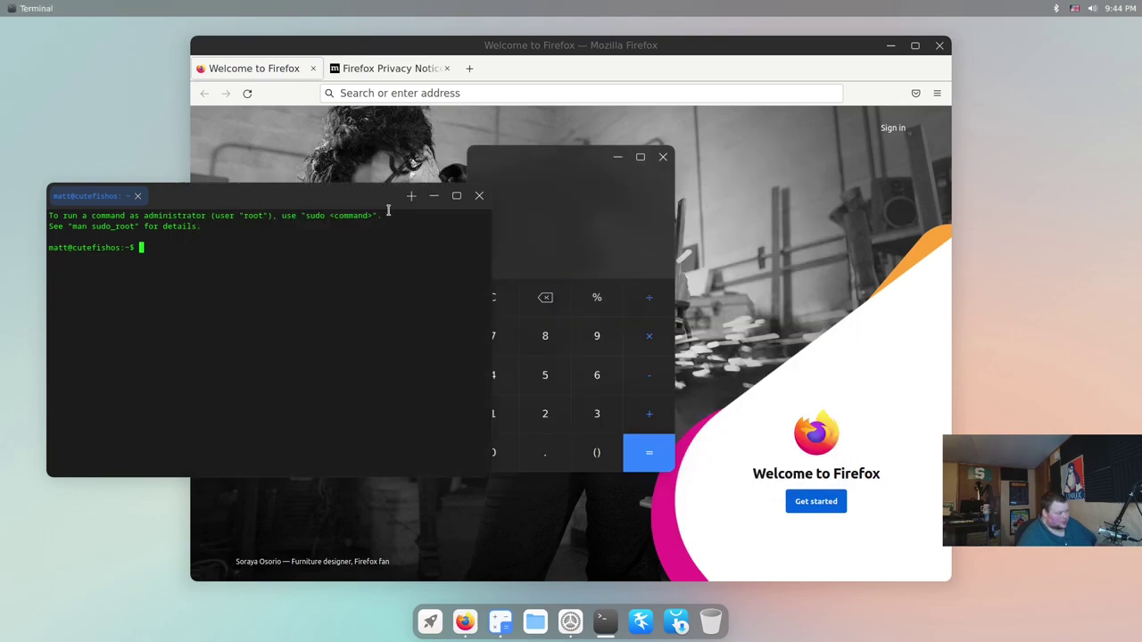
key(ctrl+d)
click(662, 157)
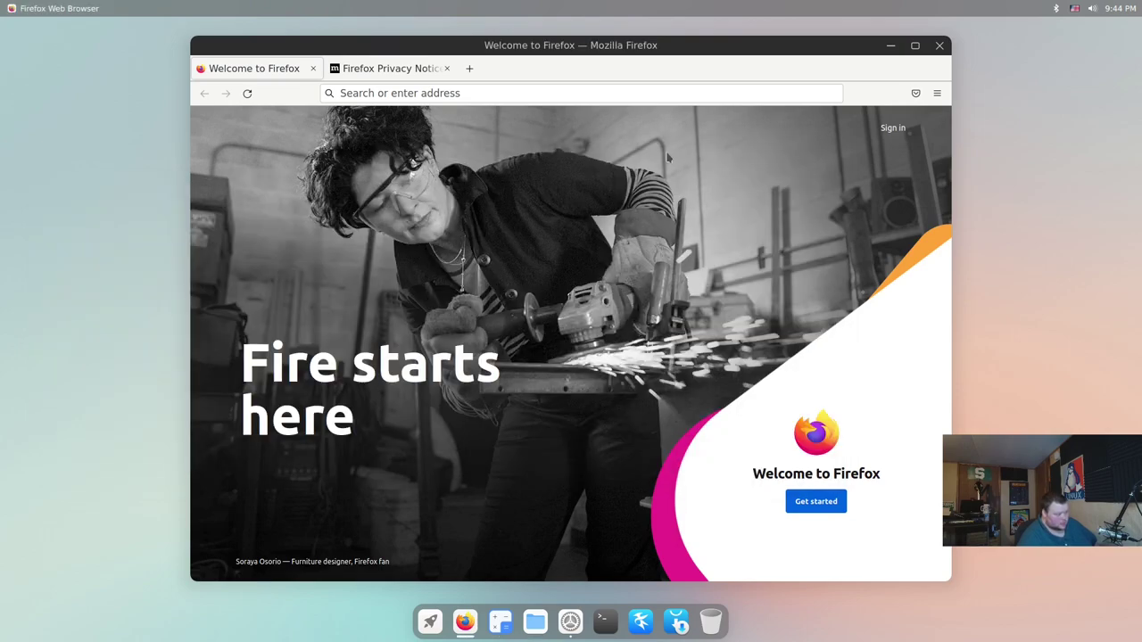
click(939, 46)
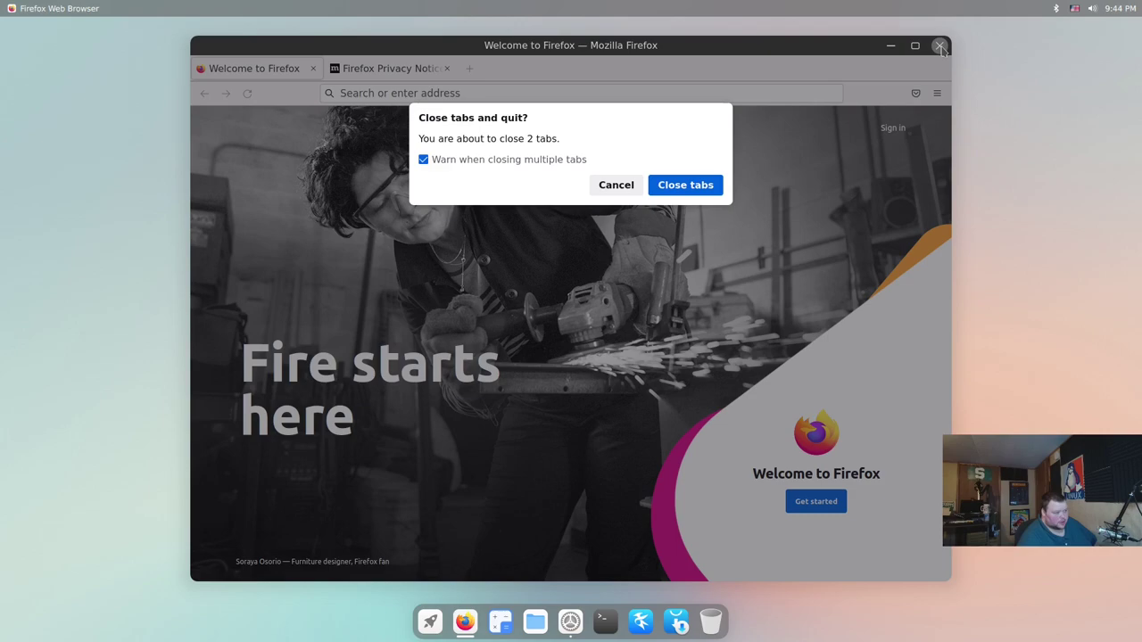
click(687, 185)
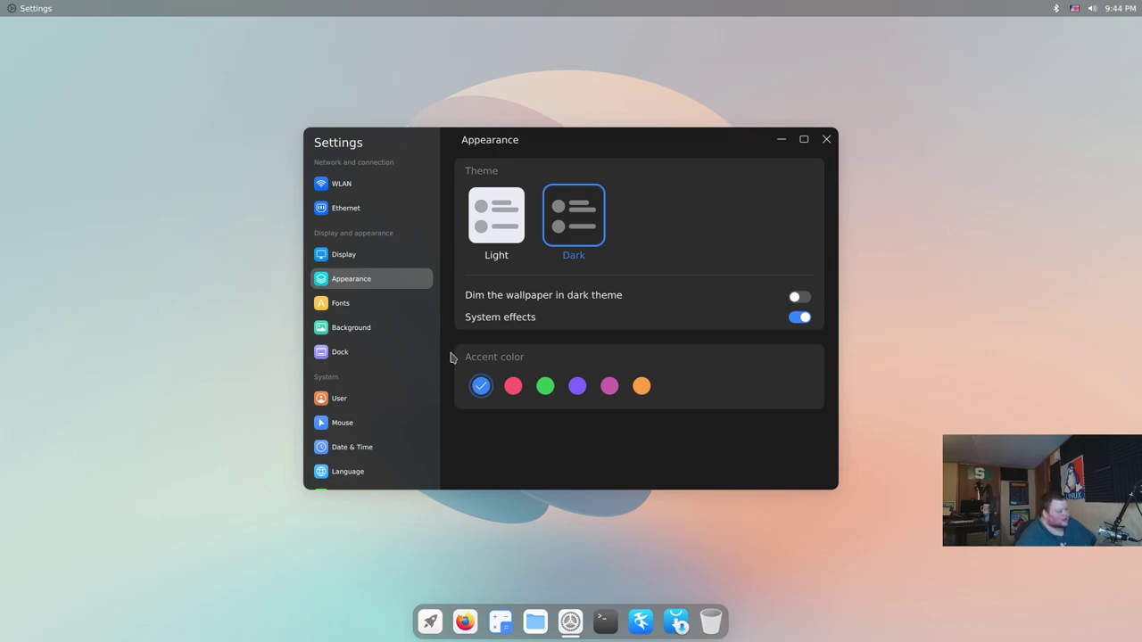
Pick the pink accent colour, leaving Dim the wallpaper switched off
click(608, 390)
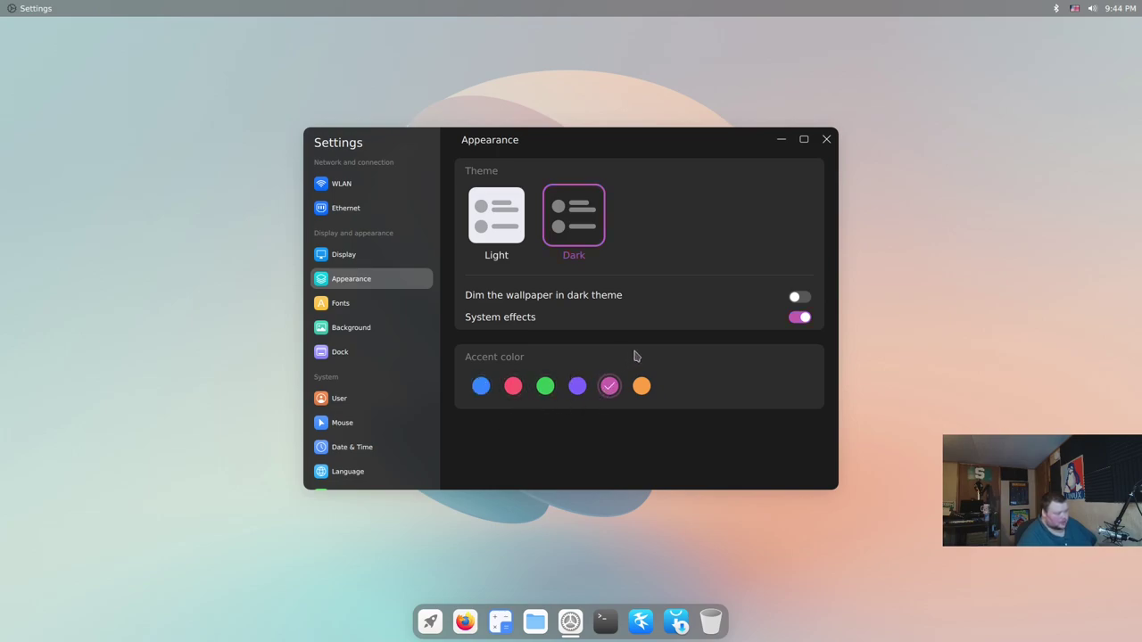
click(801, 301)
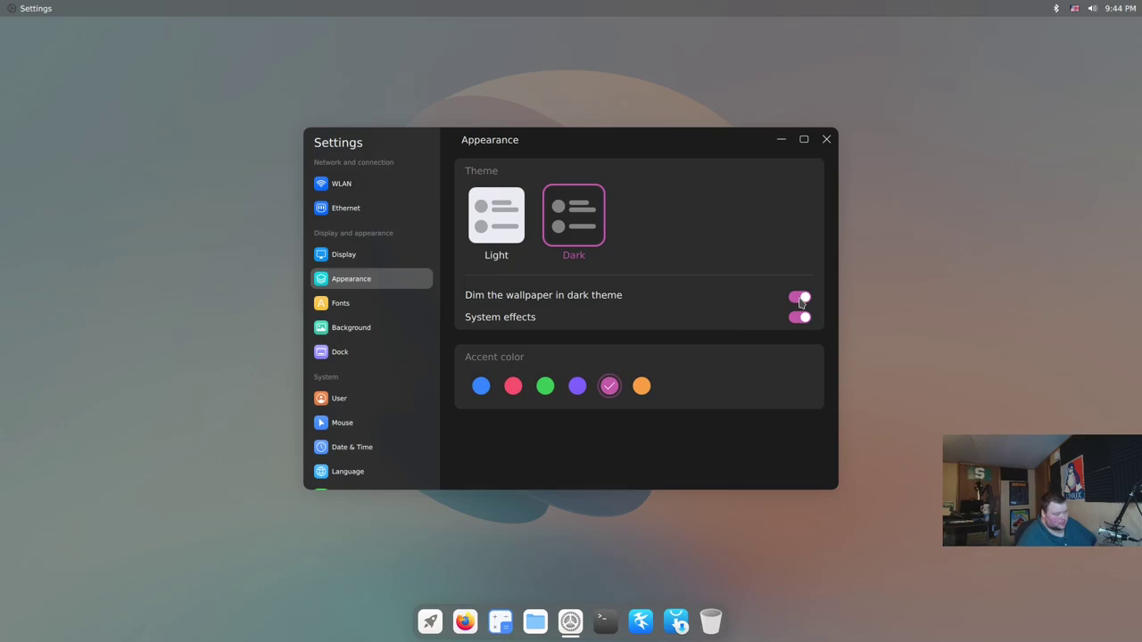
click(802, 300)
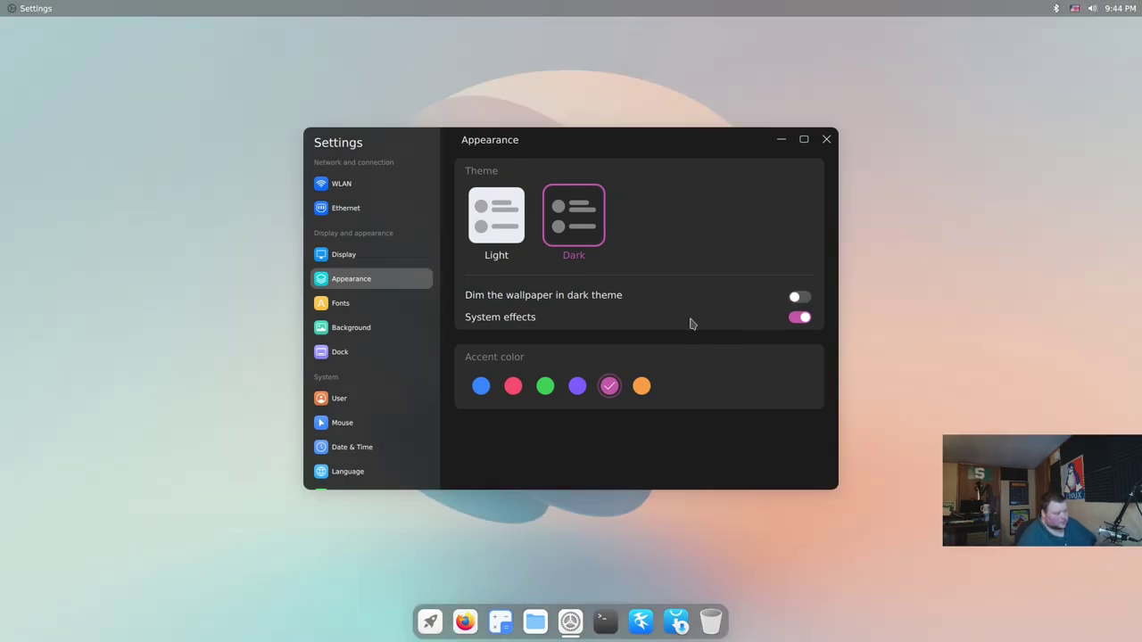
drag(617, 140, 687, 153)
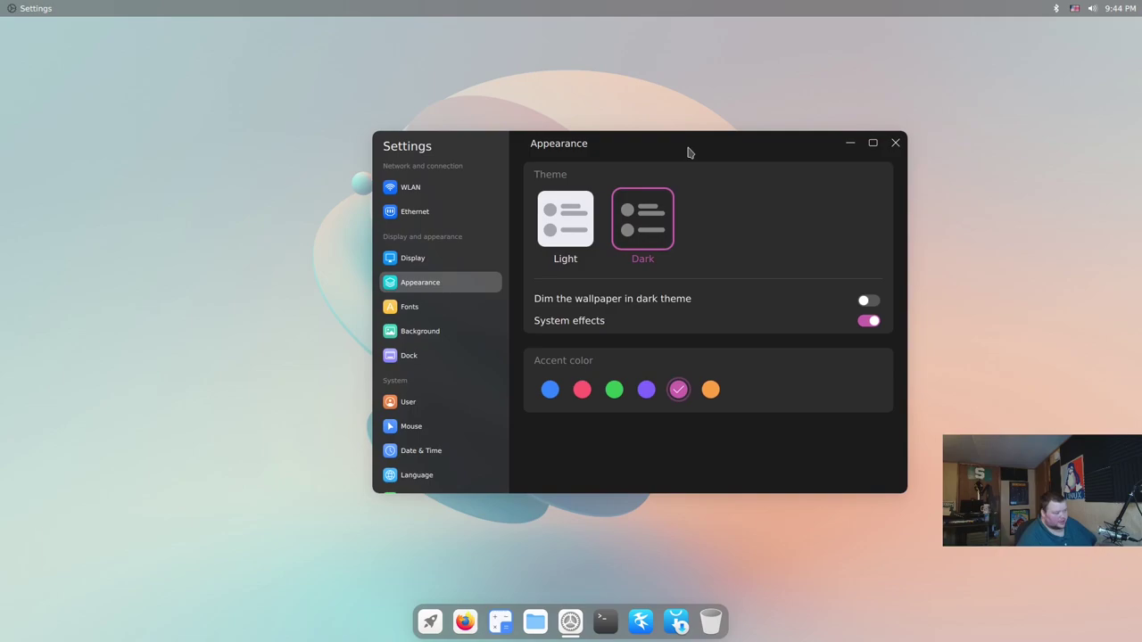
Apply the orange-and-purple abstract picture from the Background page as wallpaper, then go to Dock settings
click(436, 333)
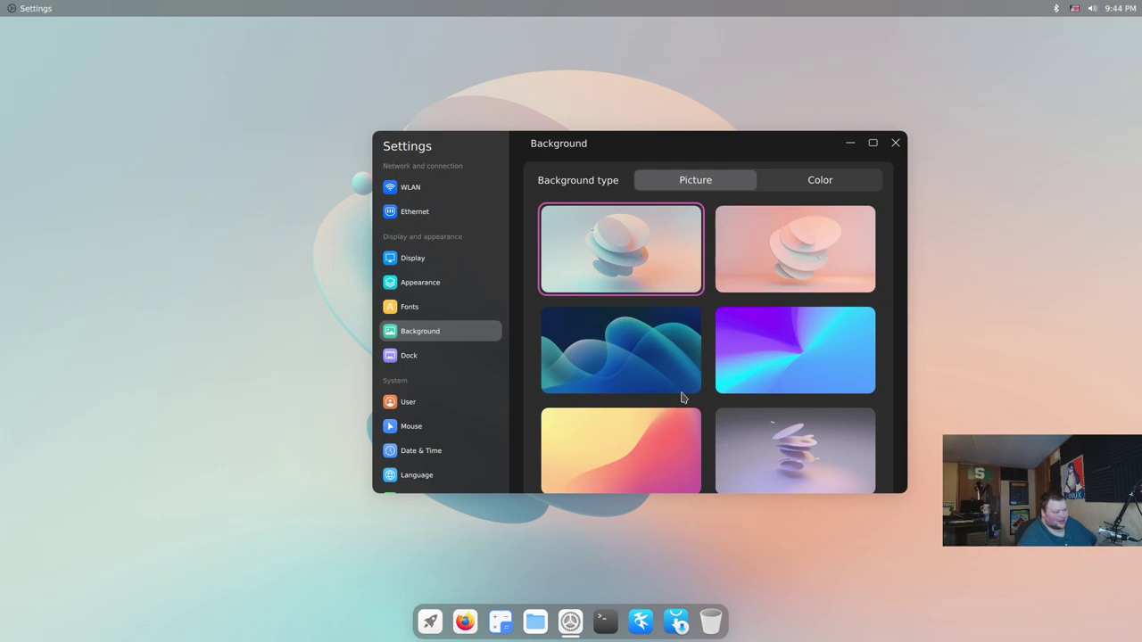
scroll(671, 409, down, 2)
scroll(678, 408, down, 4)
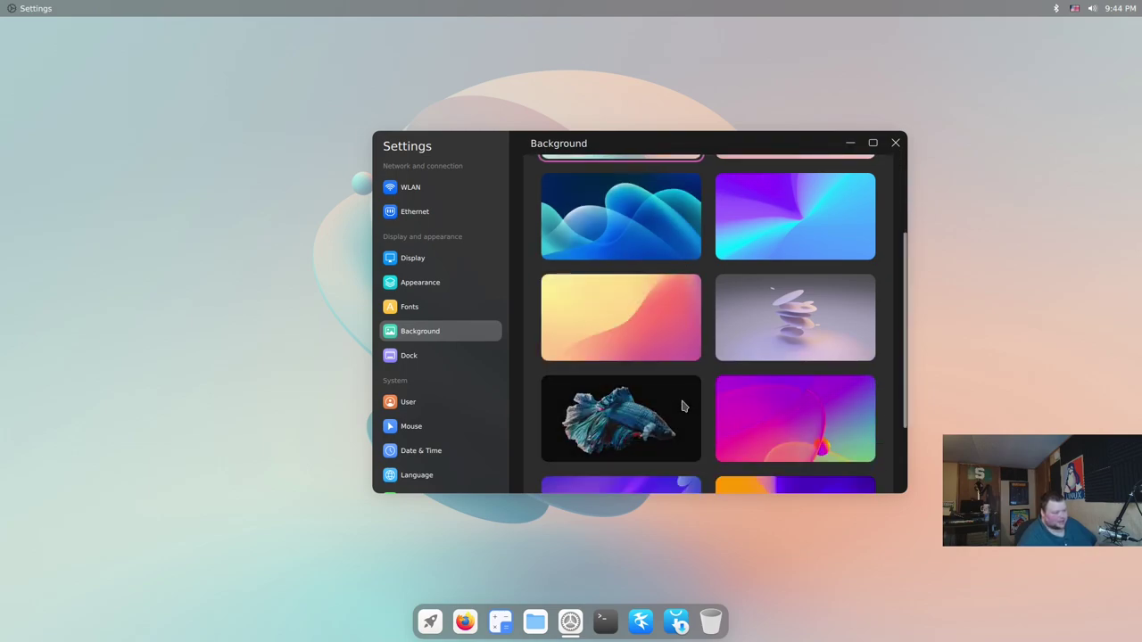
scroll(697, 412, down, 1)
scroll(696, 408, up, 2)
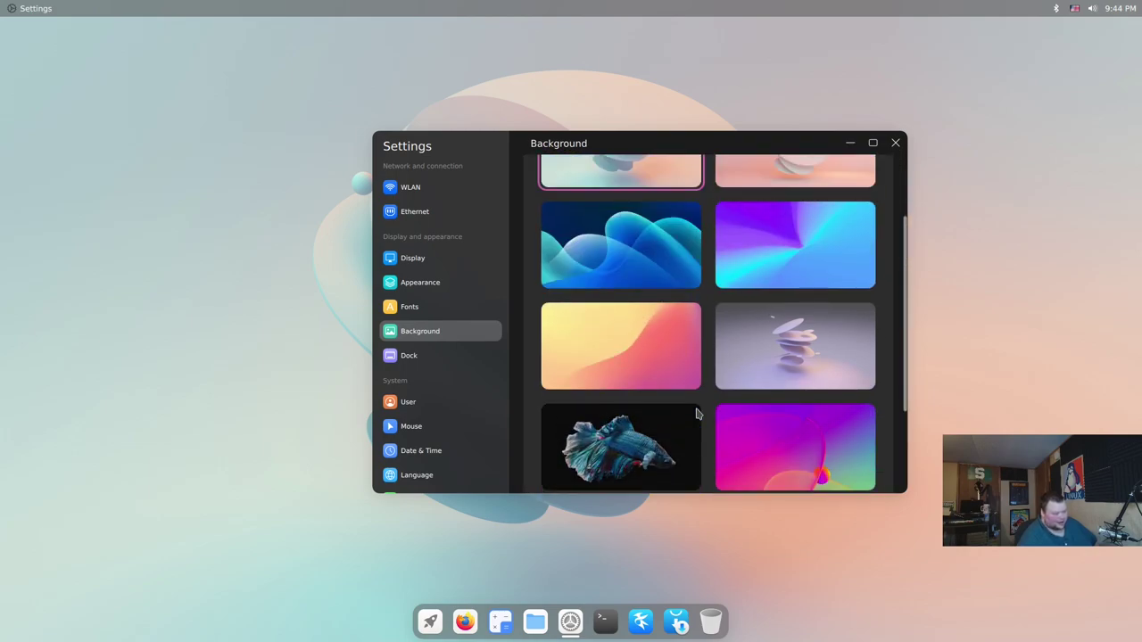
scroll(696, 408, down, 2)
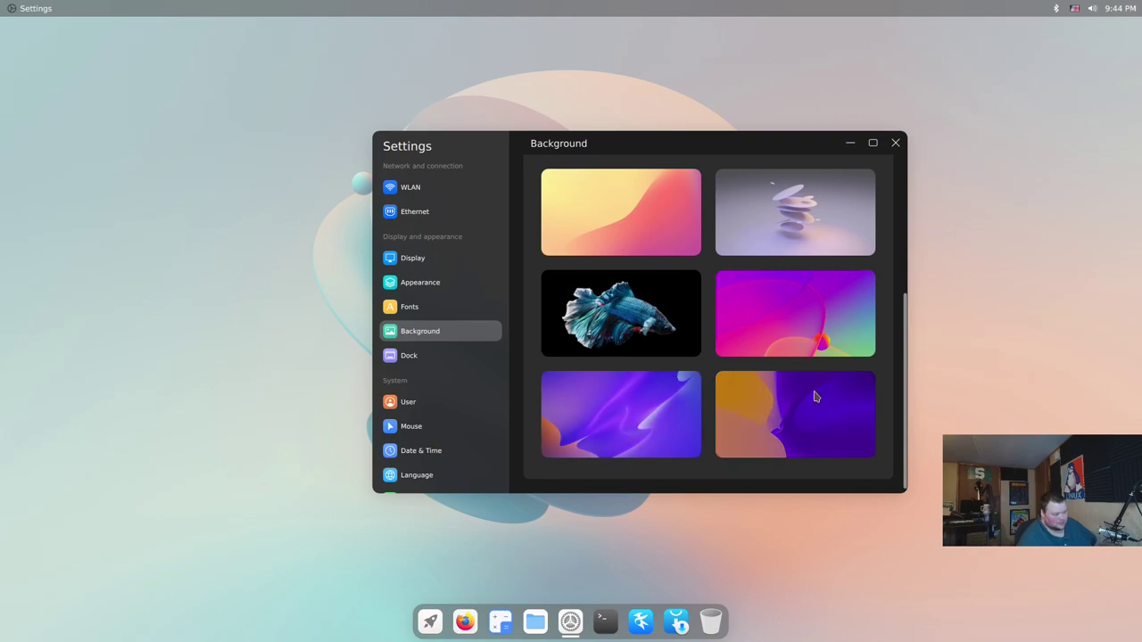
click(805, 439)
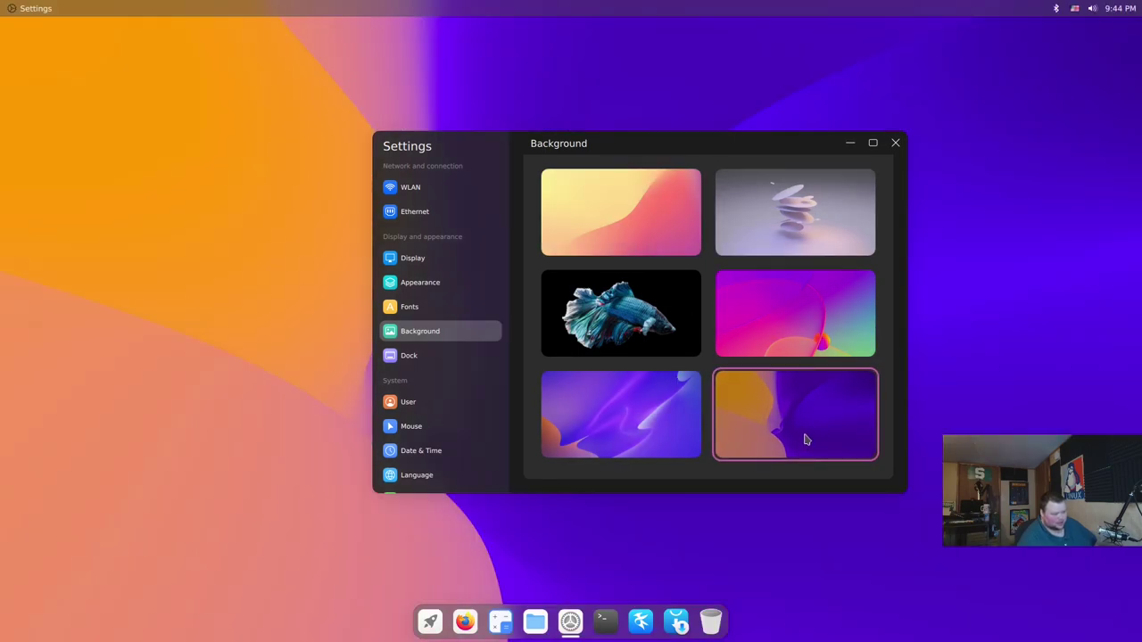
click(415, 359)
Set the dock to position Left, size Small and display mode Auto hide
click(565, 219)
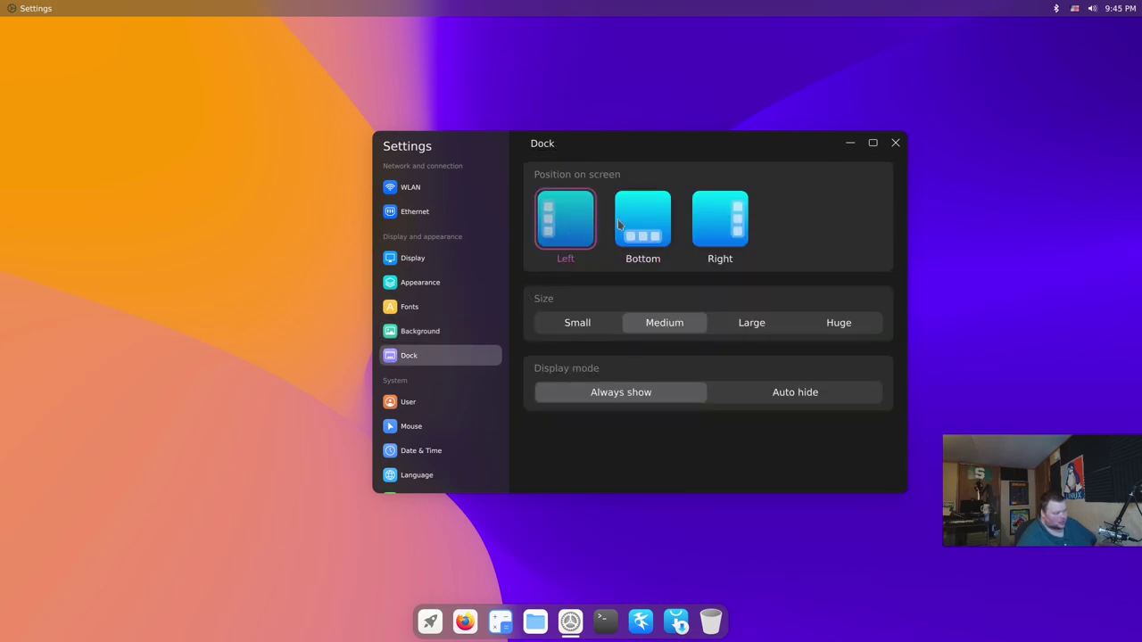
click(724, 219)
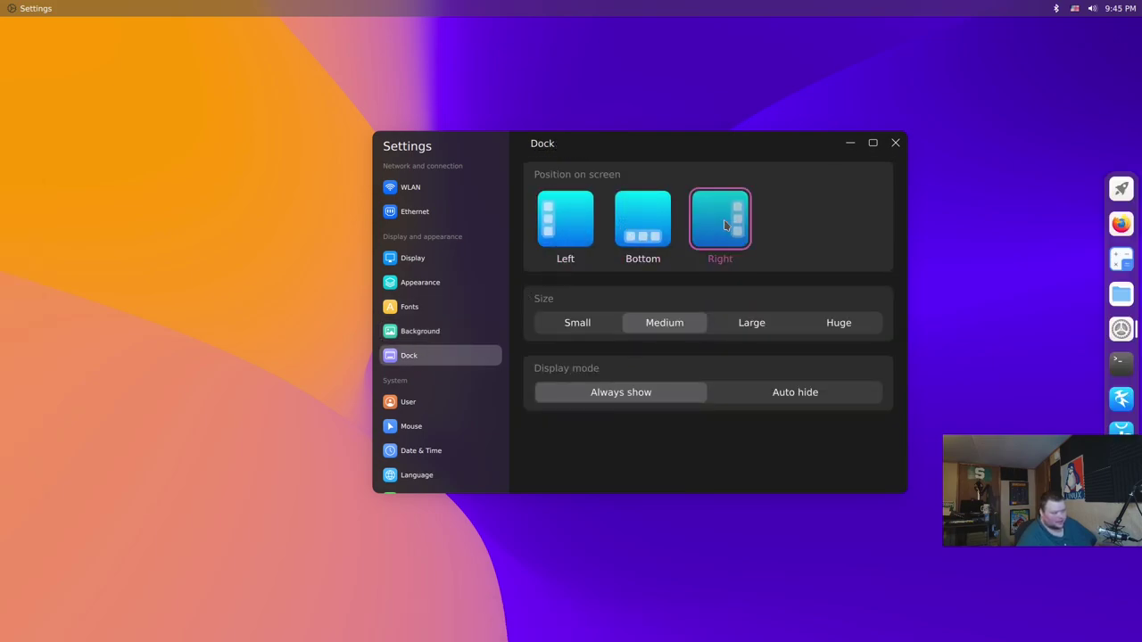
click(673, 230)
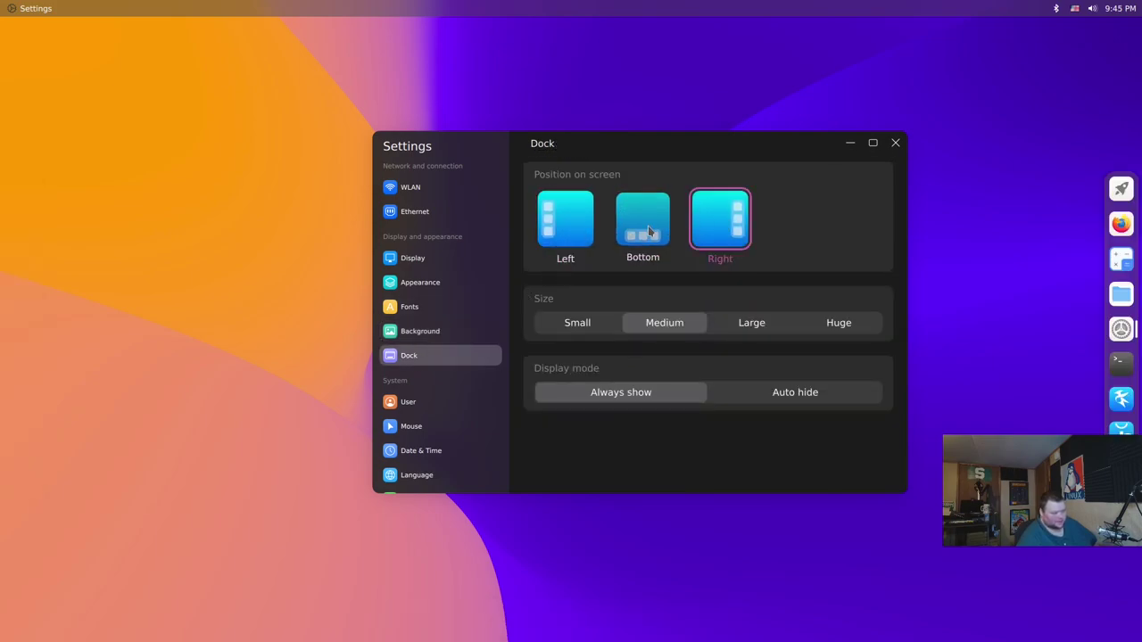
click(837, 325)
click(575, 324)
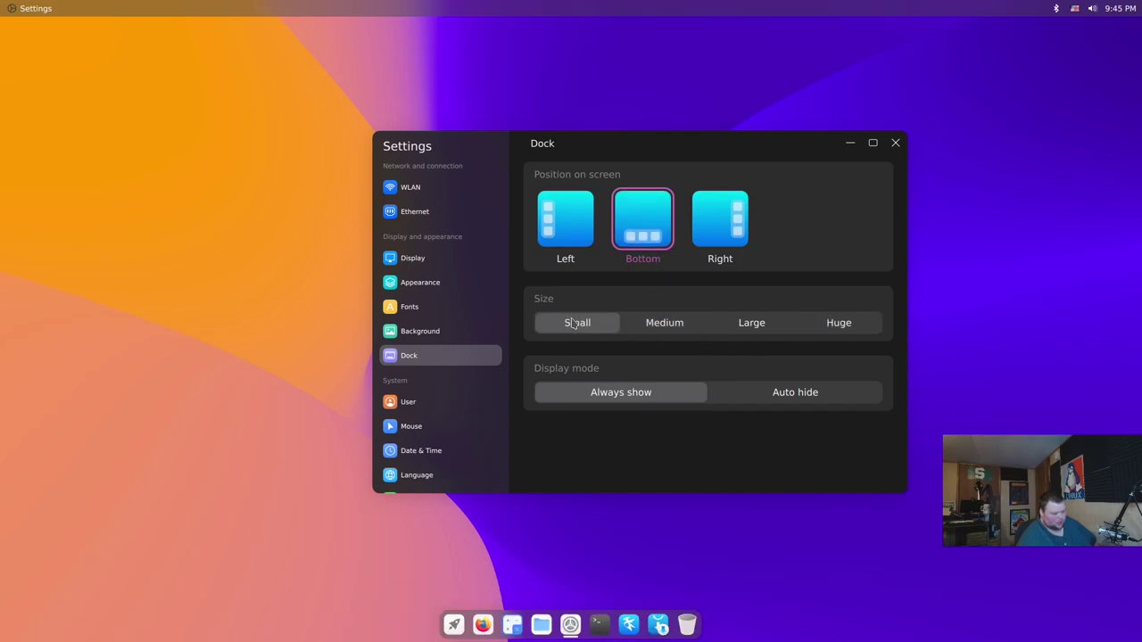
click(586, 231)
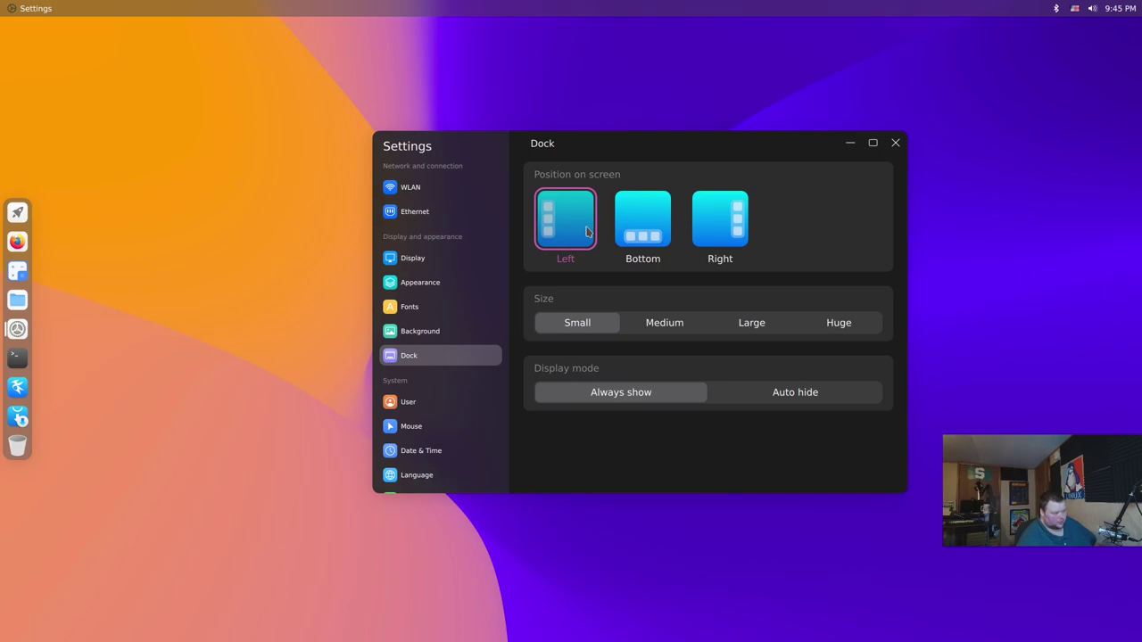
click(777, 396)
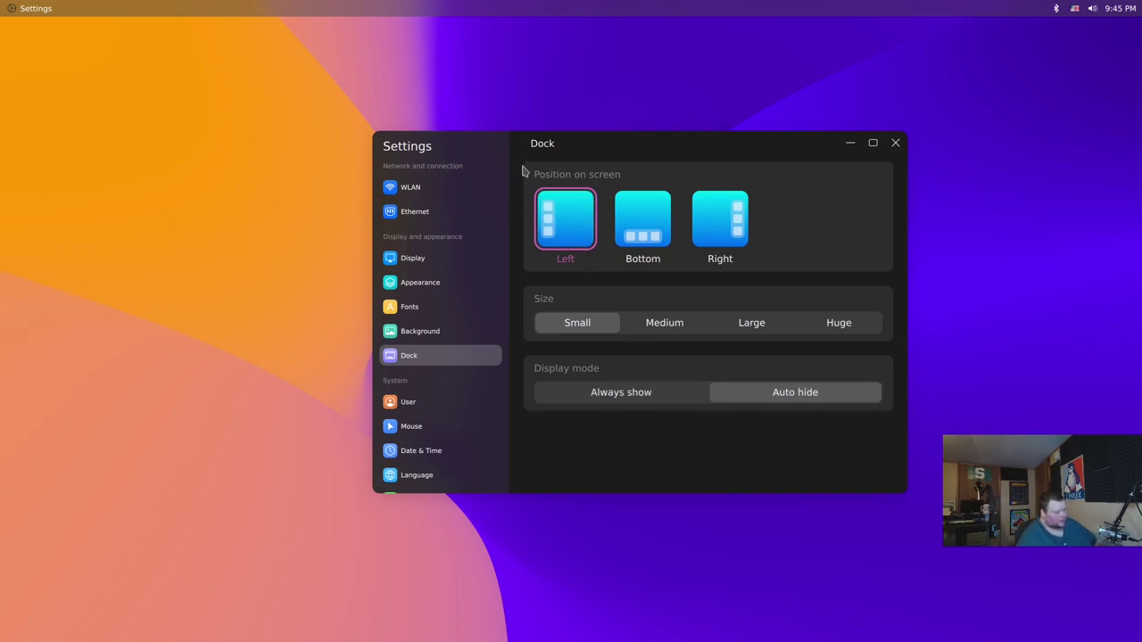
mouse_move(3, 253)
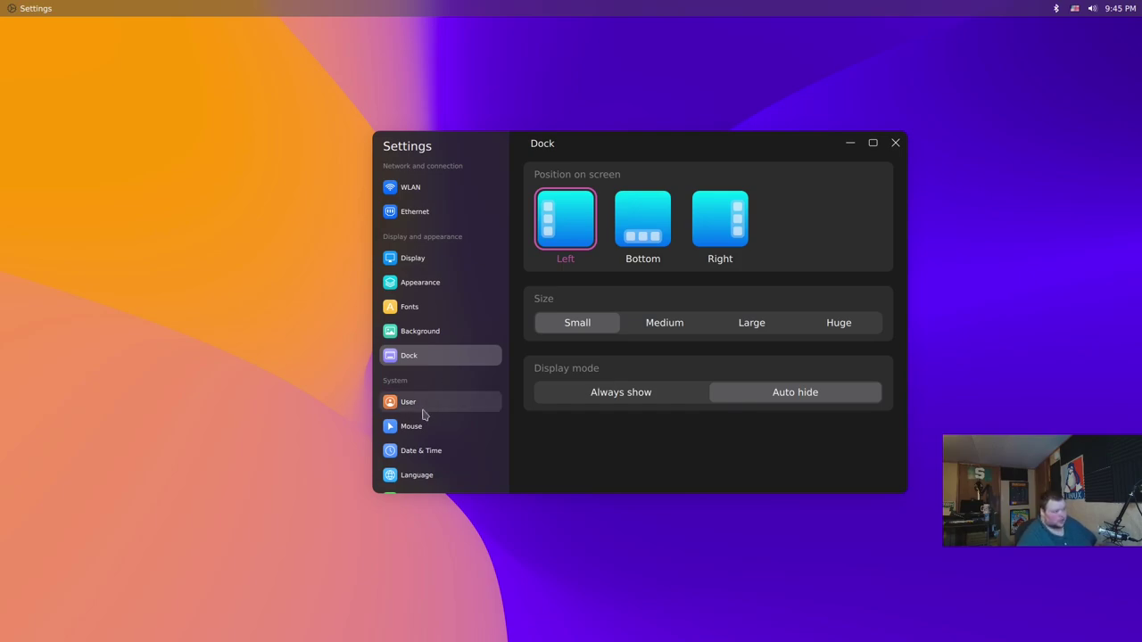
Browse the Mouse, Date & Time and Language pages, then open the Power settings
click(430, 427)
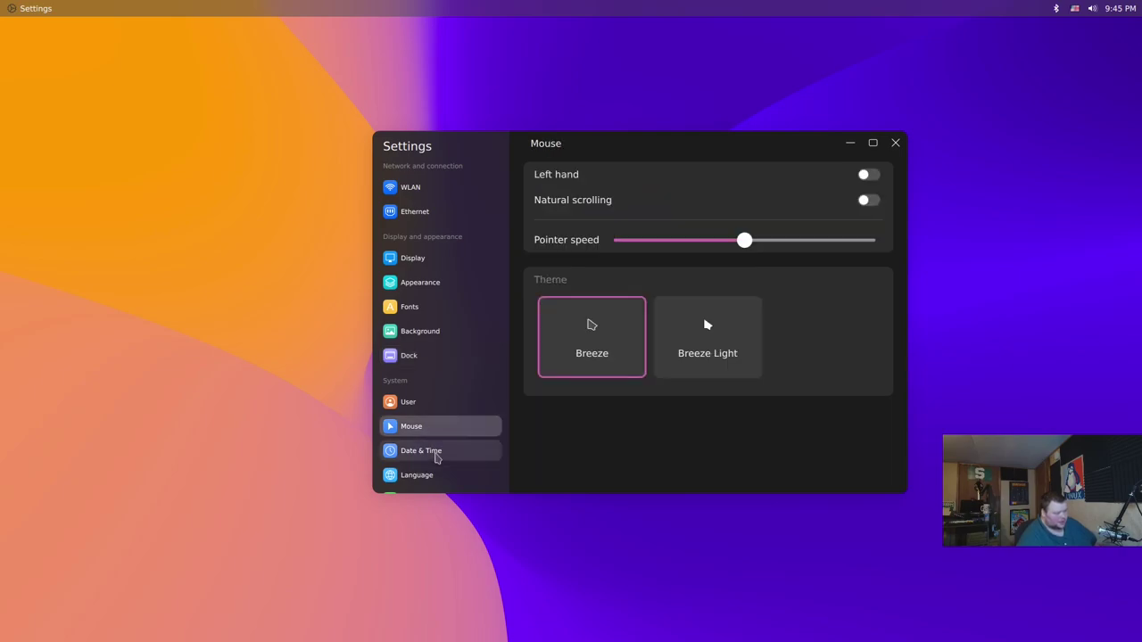
click(437, 452)
click(435, 475)
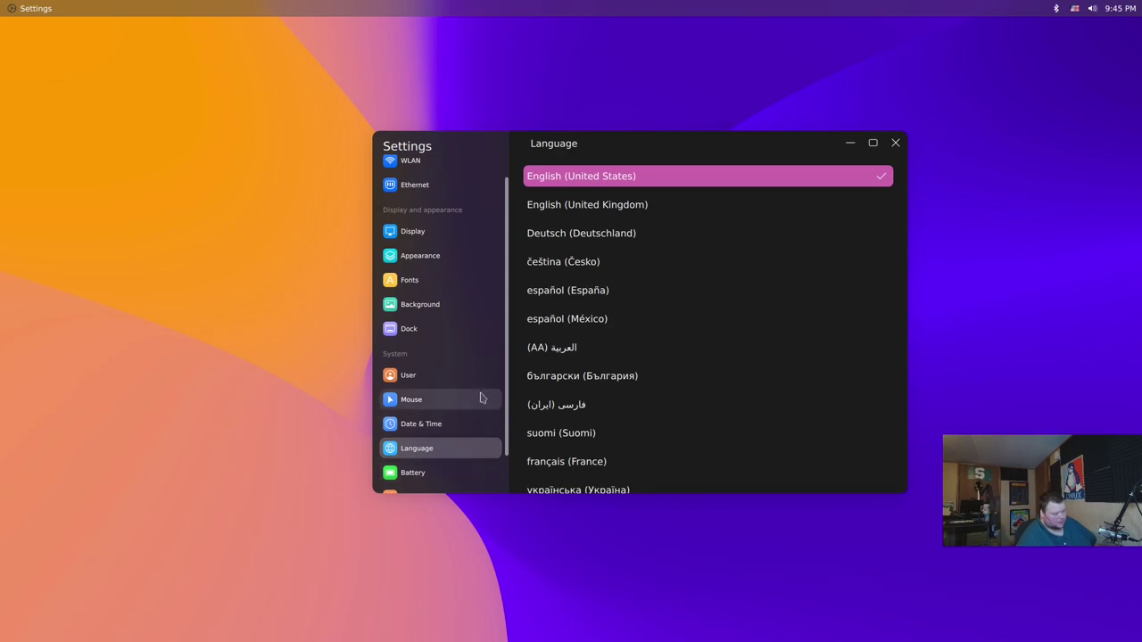
scroll(506, 380, down, 2)
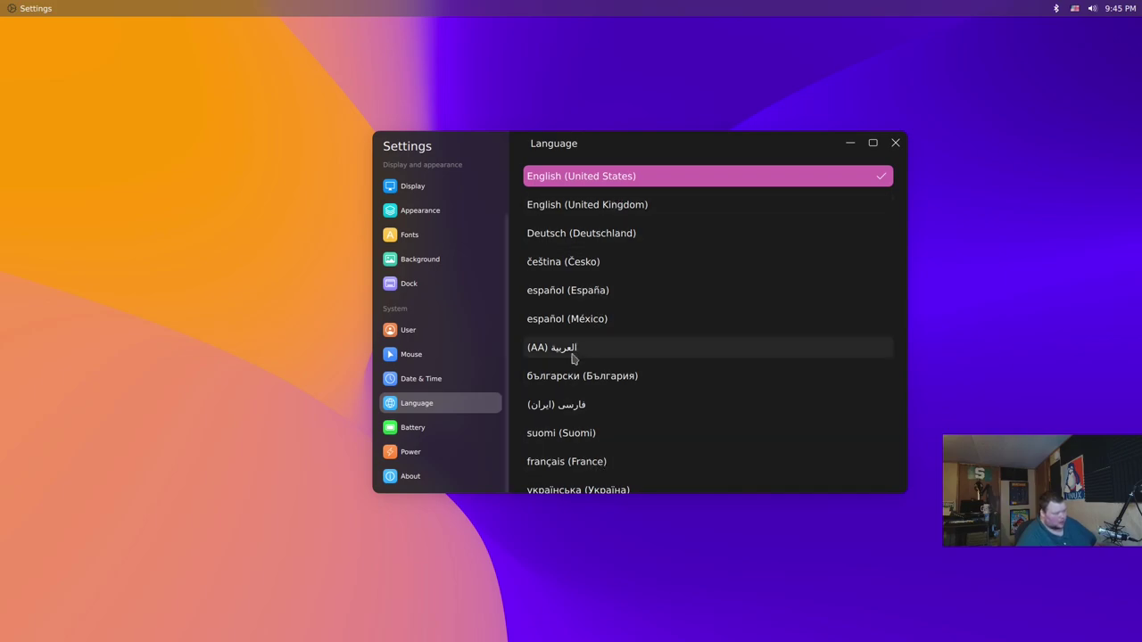
click(428, 451)
Choose Performance power mode, authenticate with the user's password, then open the About page
click(642, 219)
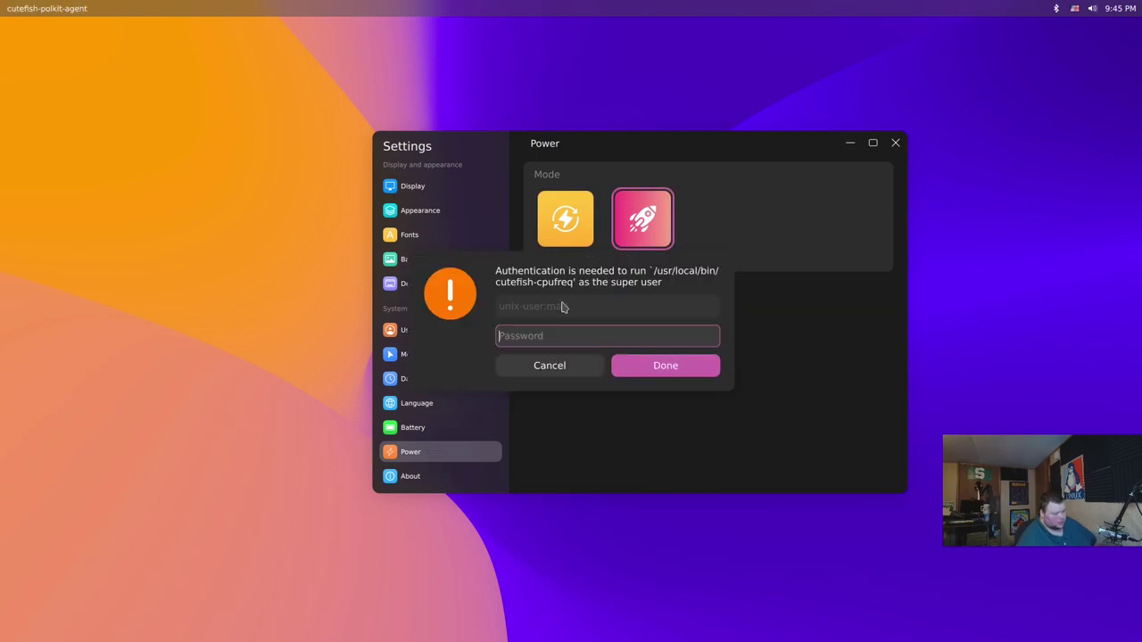
click(557, 365)
text(***)
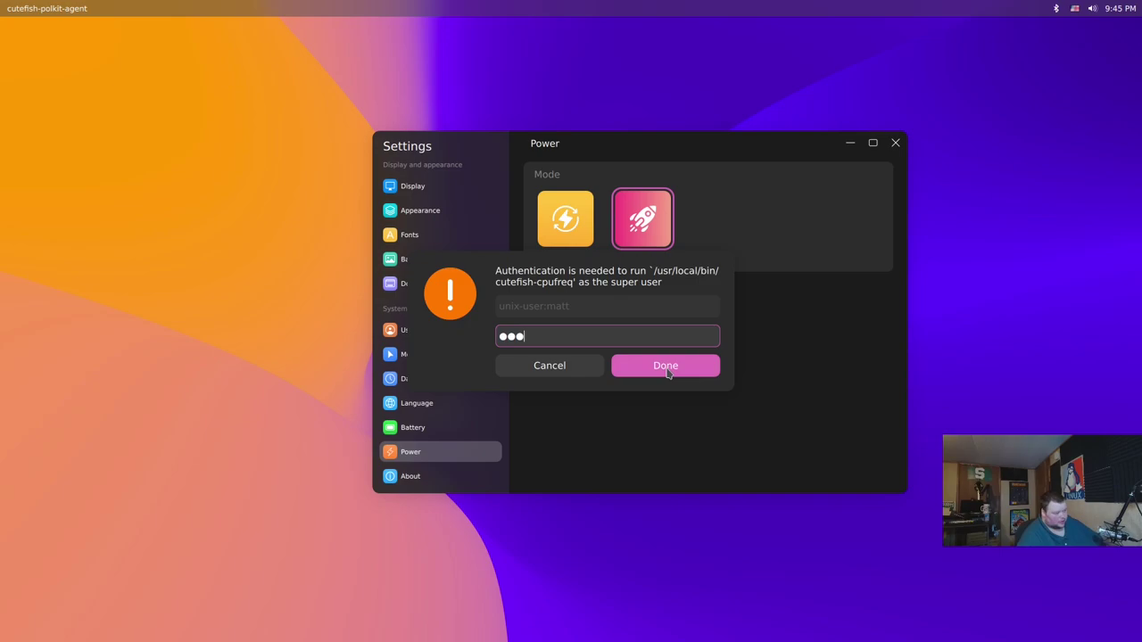
click(668, 368)
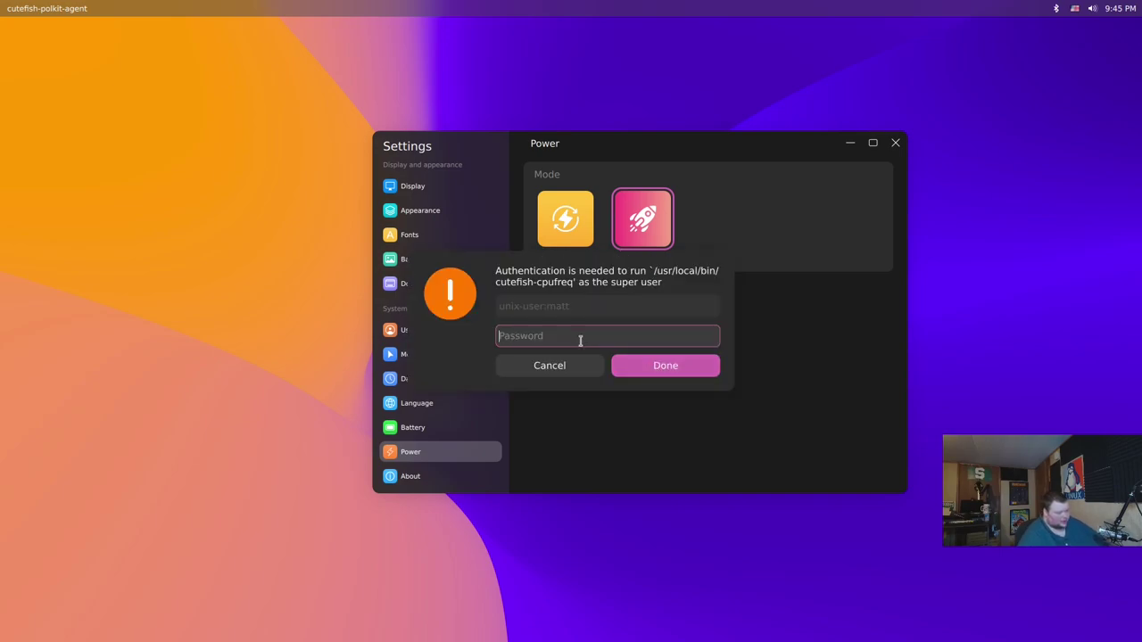
text(***)
click(640, 365)
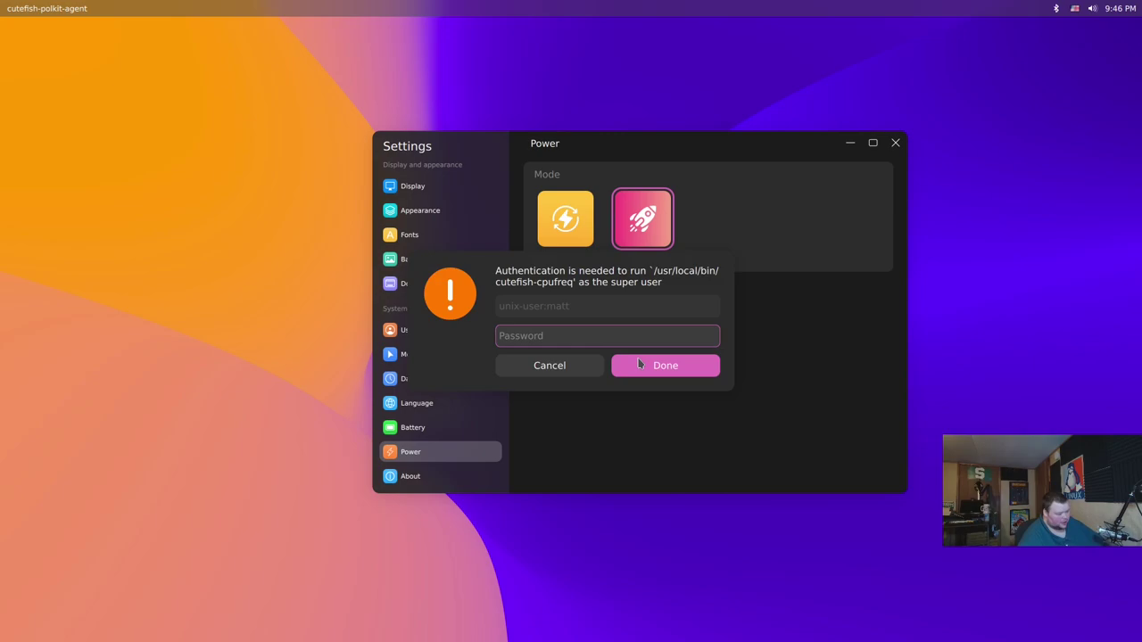
text(***)
click(640, 365)
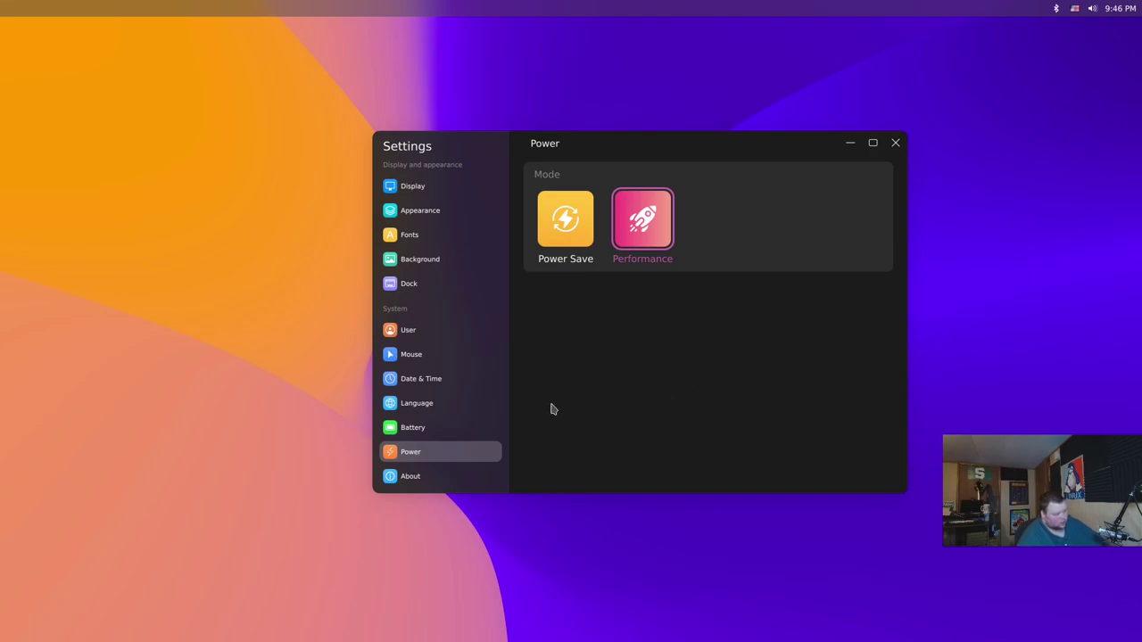
click(424, 477)
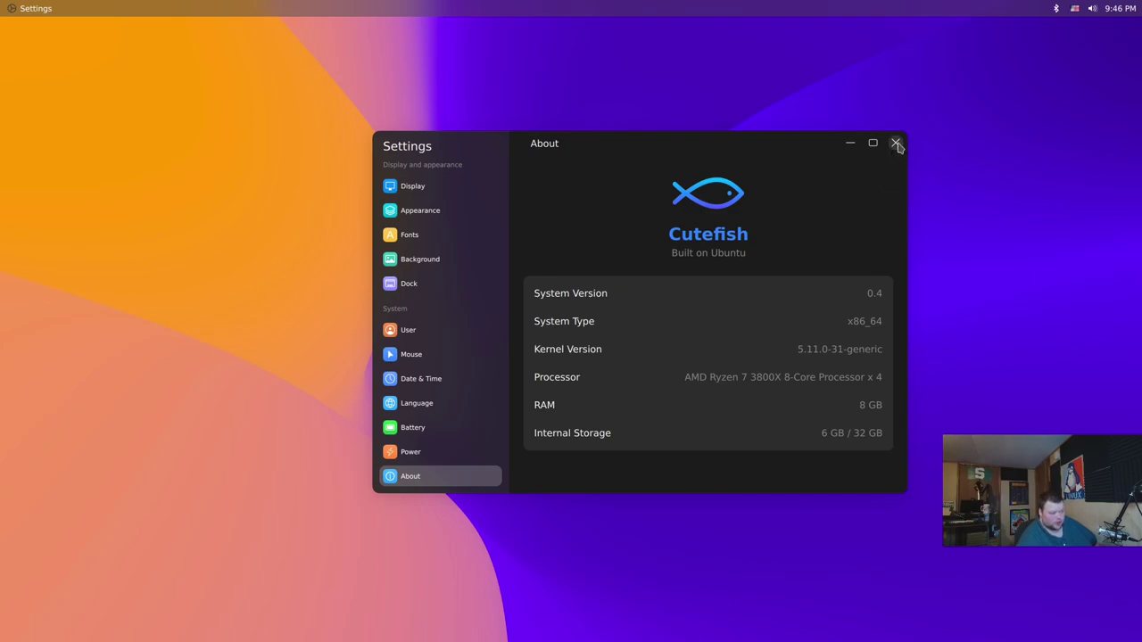
Close Settings and launch the File Manager from the auto-hidden left dock
click(898, 144)
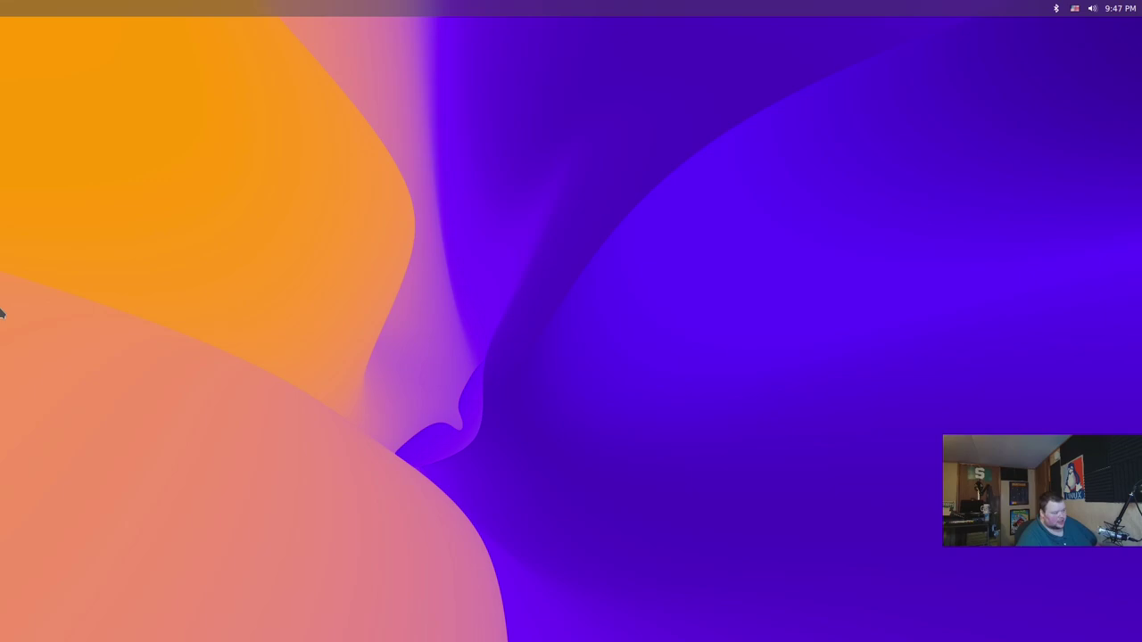
mouse_move(2, 310)
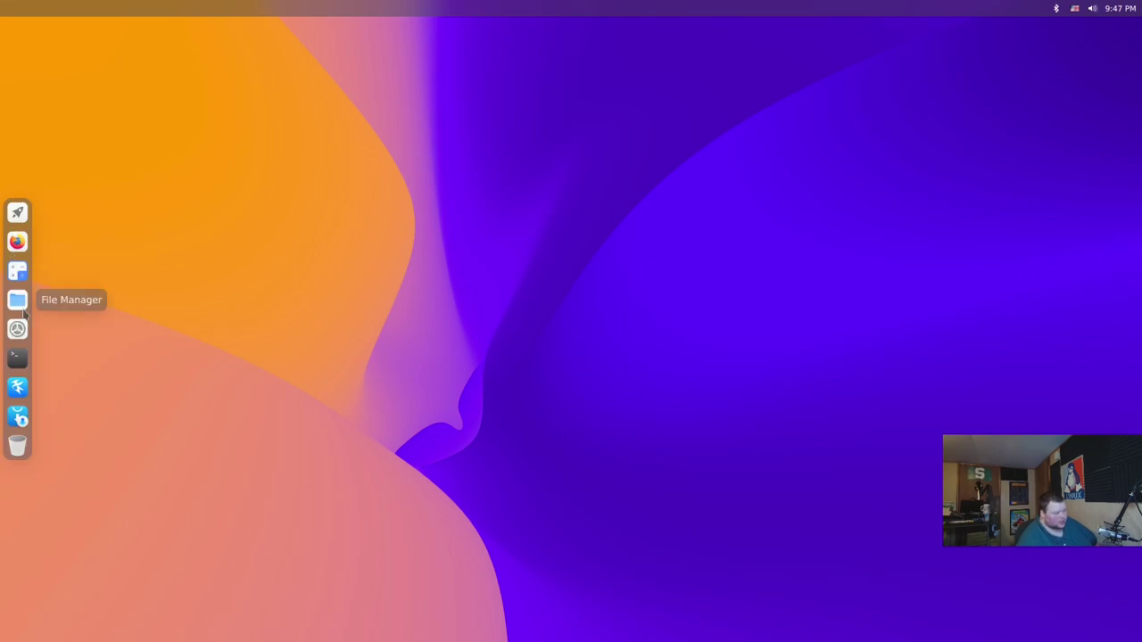
click(19, 303)
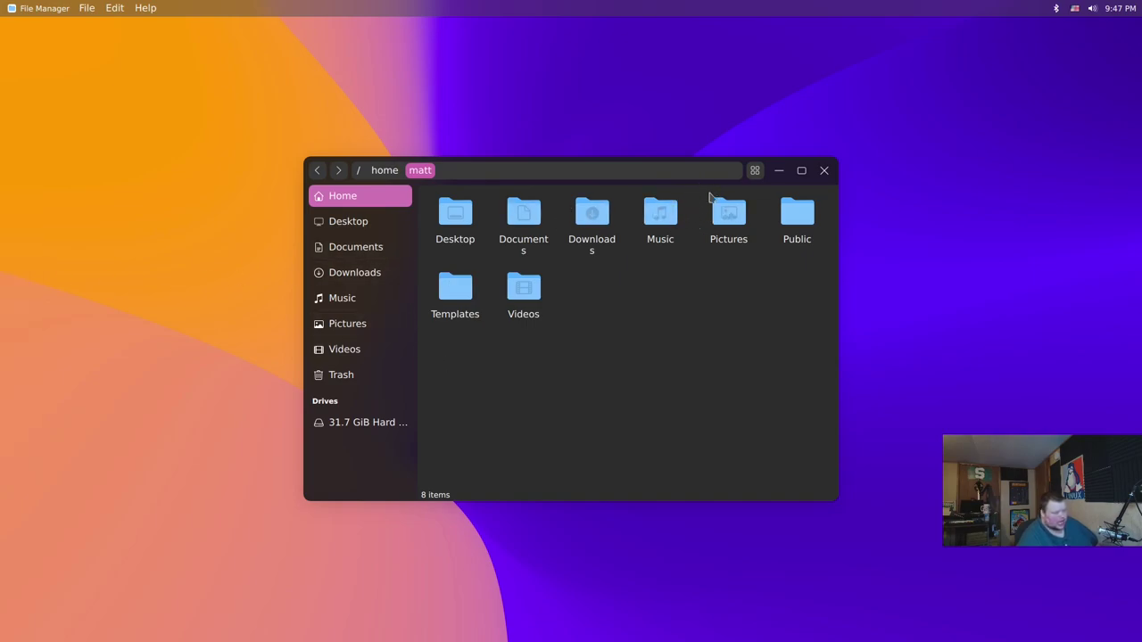
Drag the File Manager window by its title bar up toward the top edge
drag(777, 164, 764, 70)
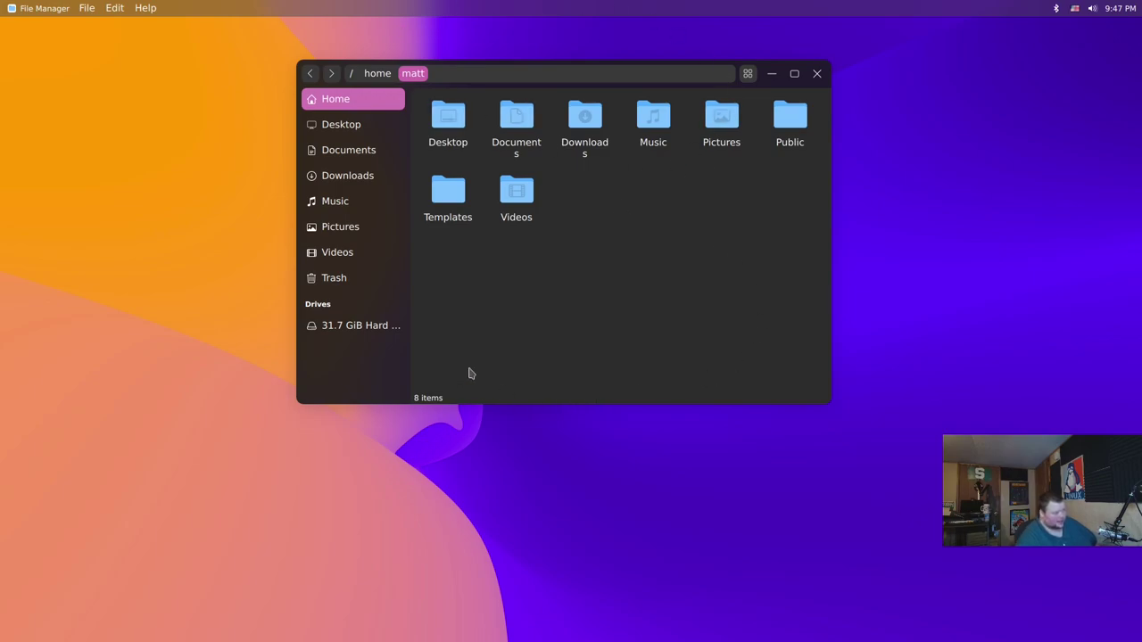
Show the full-screen app grid via the rocket icon at the top of the left dock
mouse_move(3, 361)
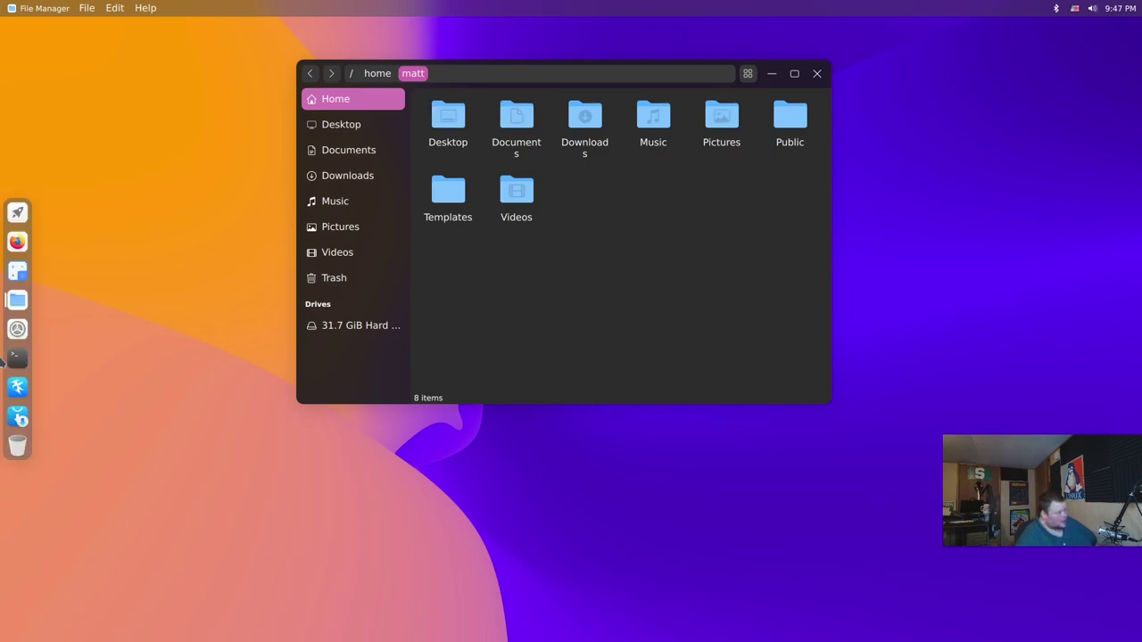
click(17, 212)
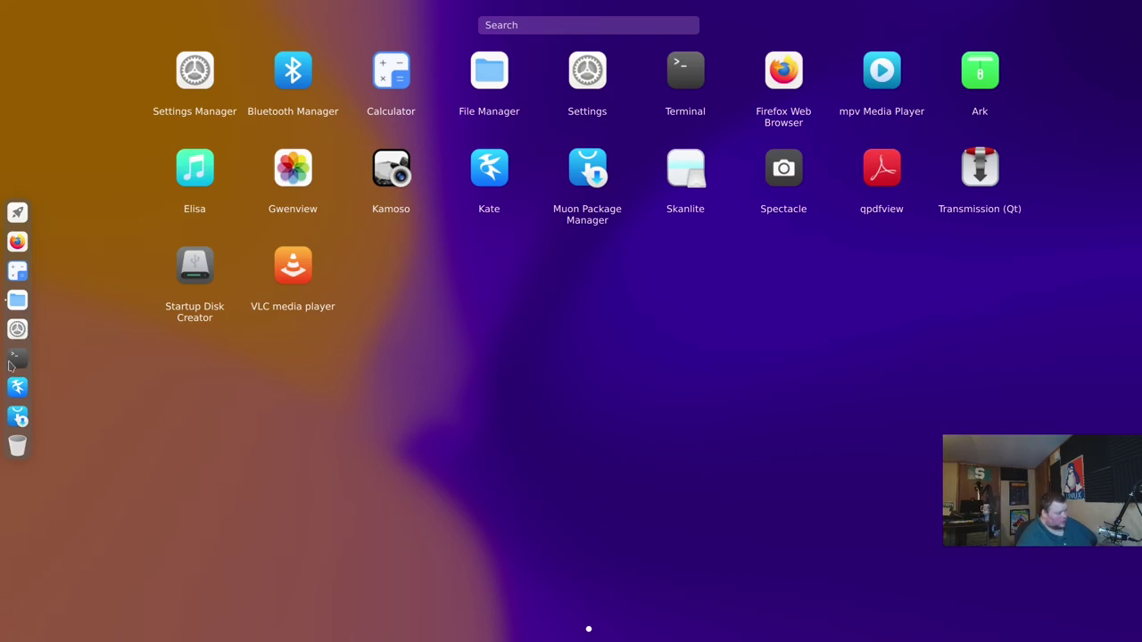
Open a terminal and clear the stray characters from the prompt
click(14, 359)
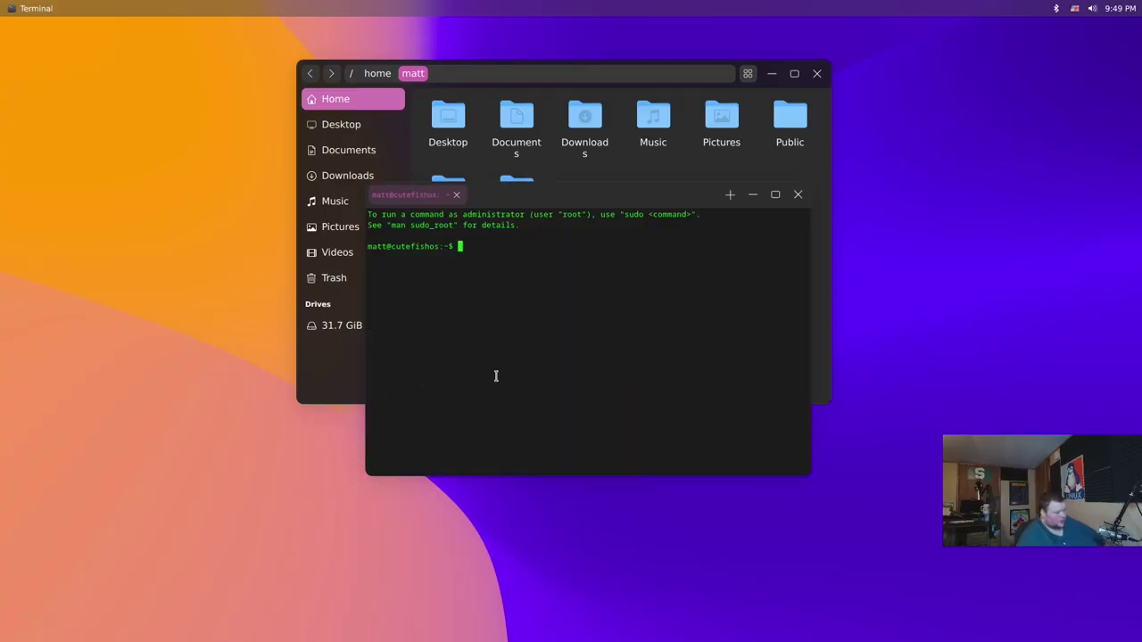
text(==++++++=)
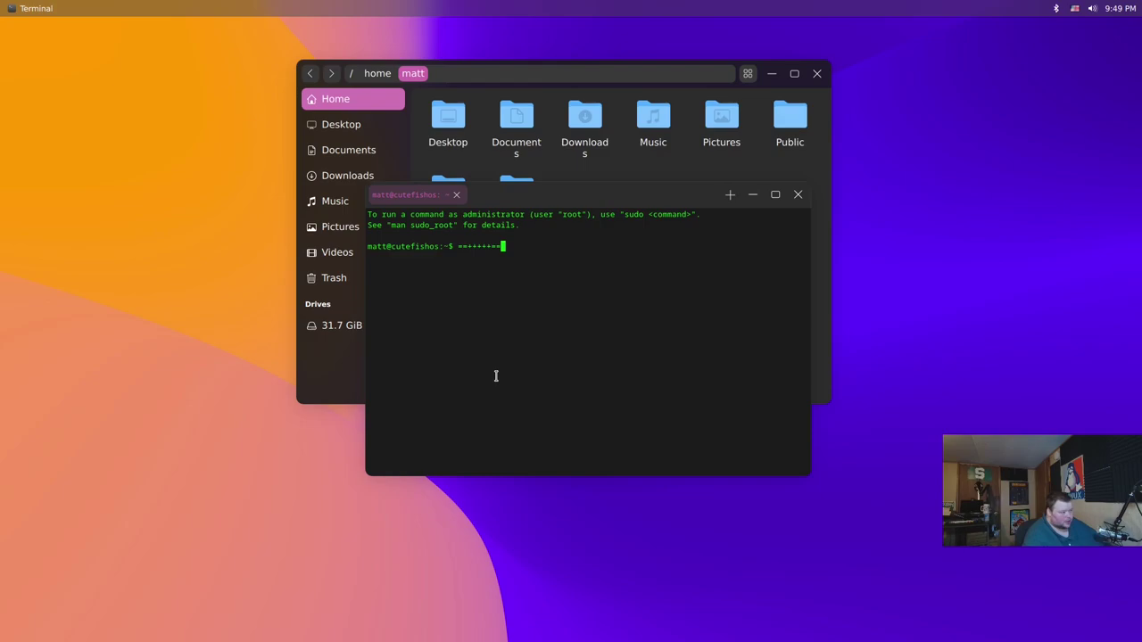
key(BackSpace)
key(BackSpace)
key(BackSpace)
key(BackSpace)
key(BackSpace)
key(BackSpace)
key(BackSpace)
key(BackSpace)
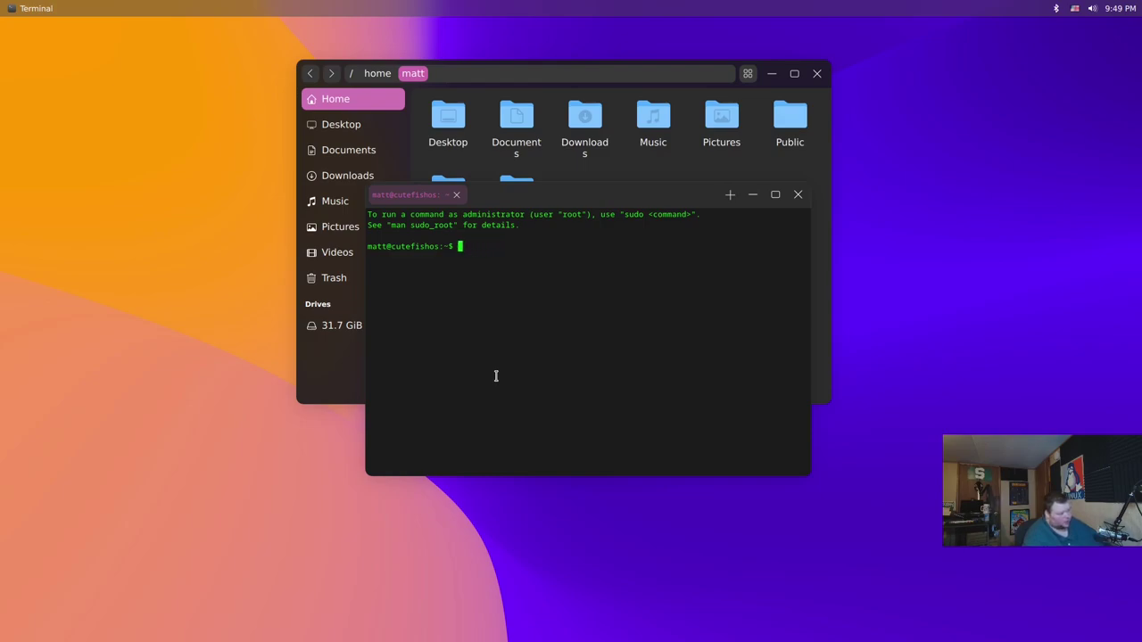
text(==)
key(BackSpace)
key(BackSpace)
text(==)
key(BackSpace)
key(BackSpace)
text(==)
key(BackSpace)
key(BackSpace)
text(5~5~5~5~)
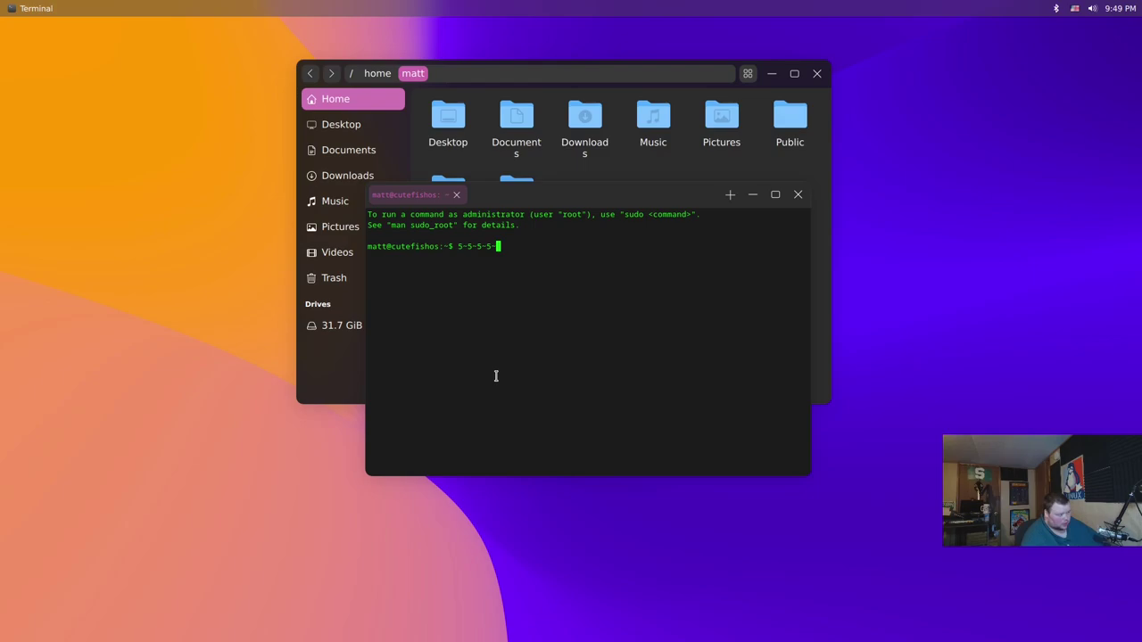
key(BackSpace)
key(BackSpace)
key(BackSpace)
key(BackSpace)
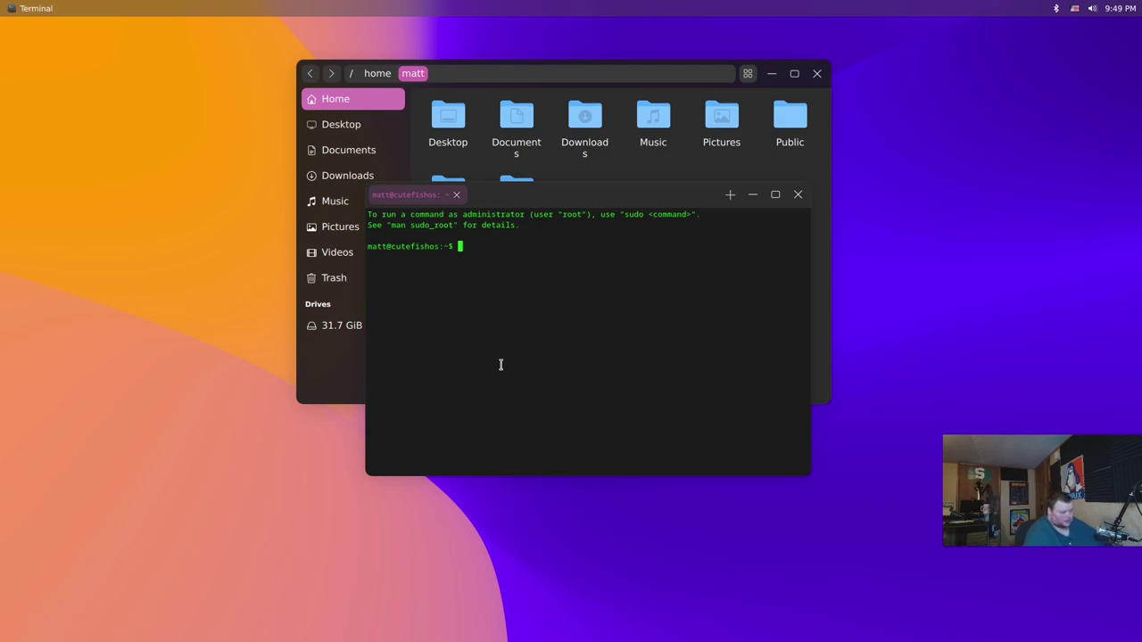
Run neofetch, find it missing, and start installing it with sudo apt install neofetch
text(neofetche)
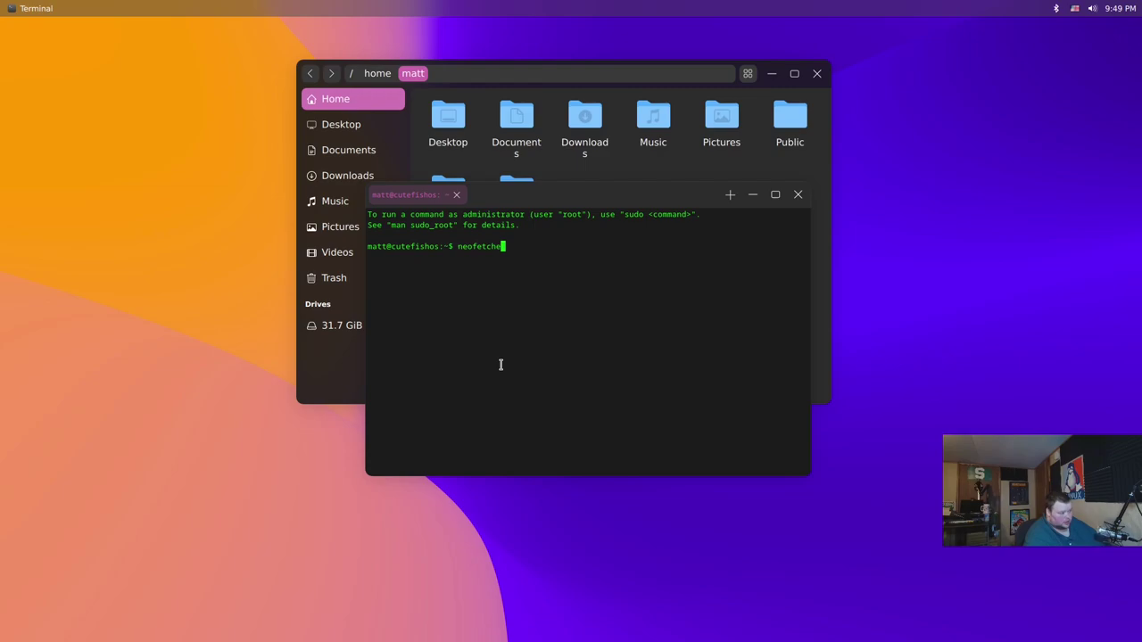
key(BackSpace)
key(Return)
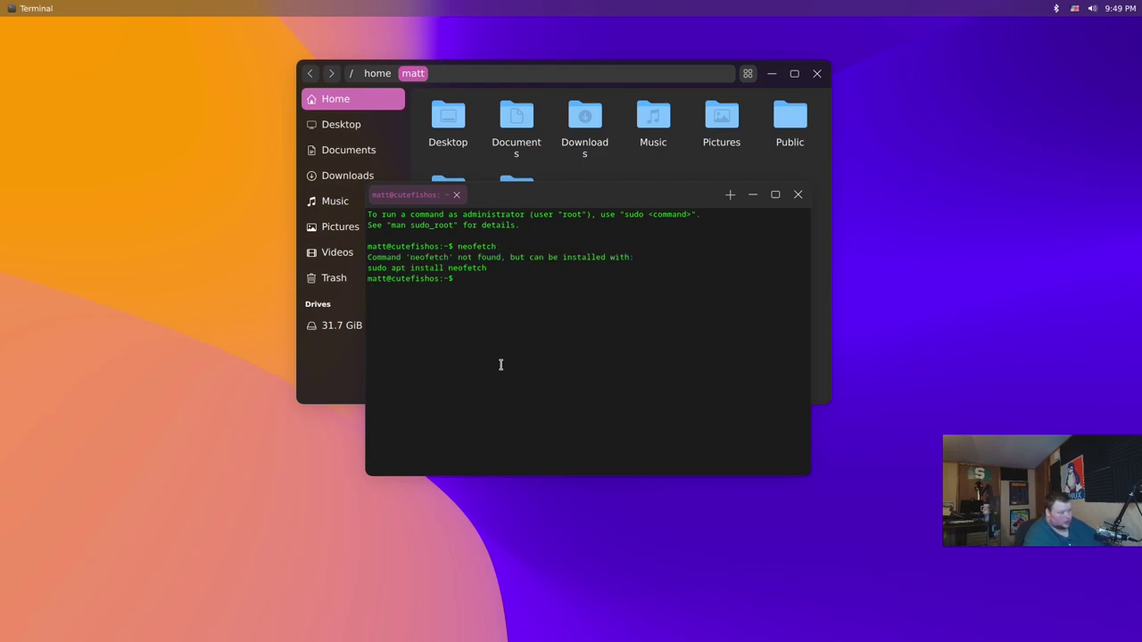
text(sudo apt install neofetch)
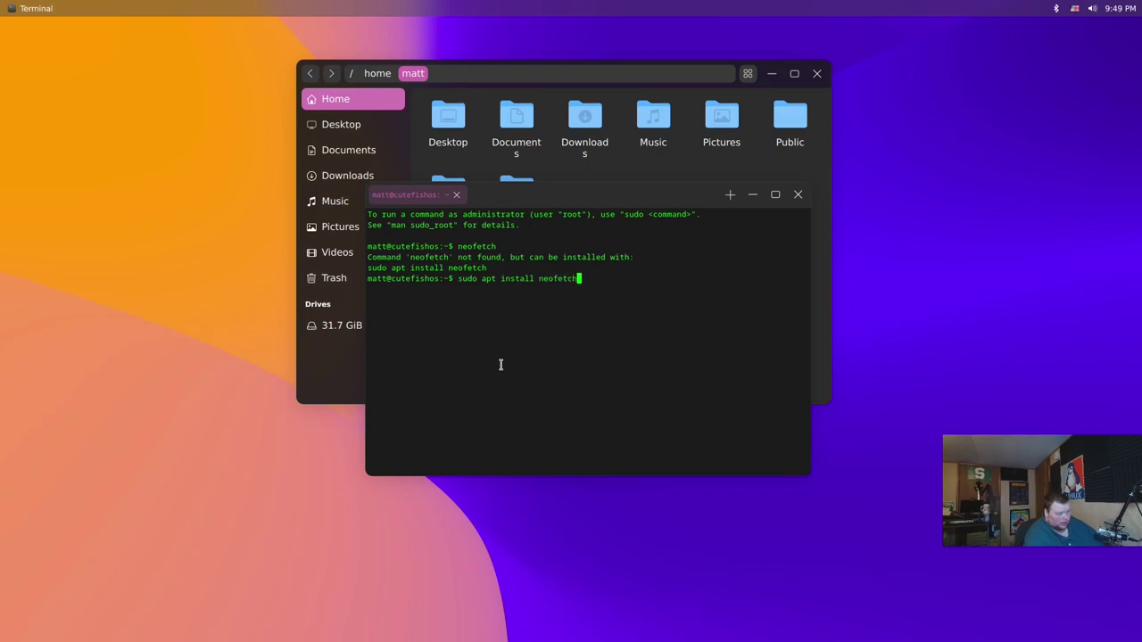
key(Return)
key(Return)
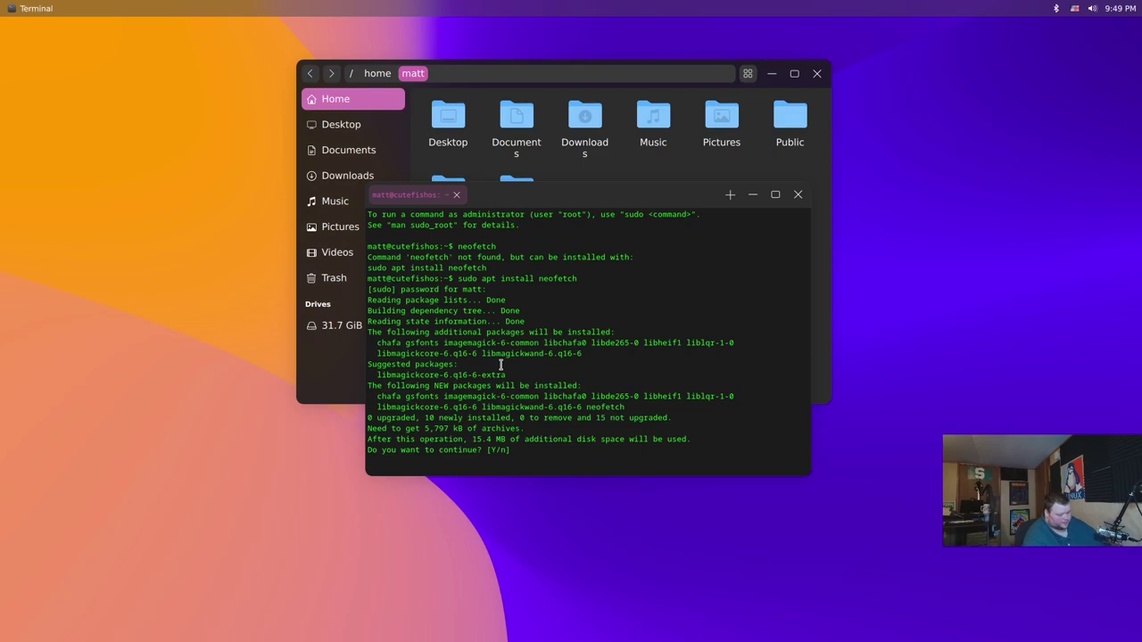
Confirm the apt prompt to install neofetch and its dependencies
key(Return)
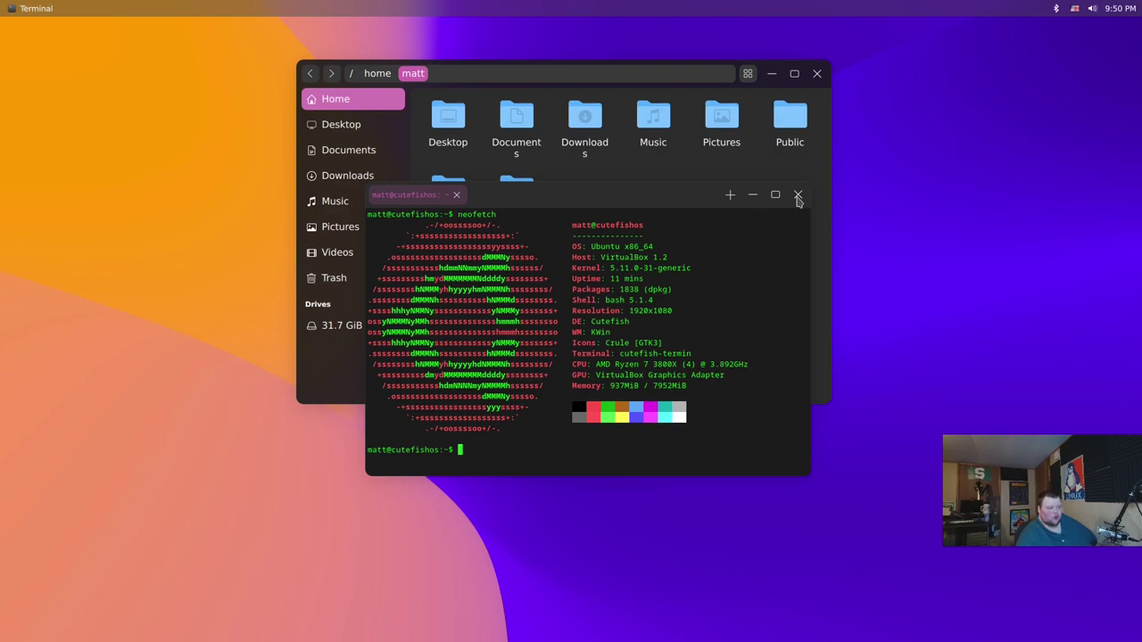
Close the terminal, launch Calculator, Settings, Muon and a new Terminal, and move the file manager right
click(798, 195)
click(17, 270)
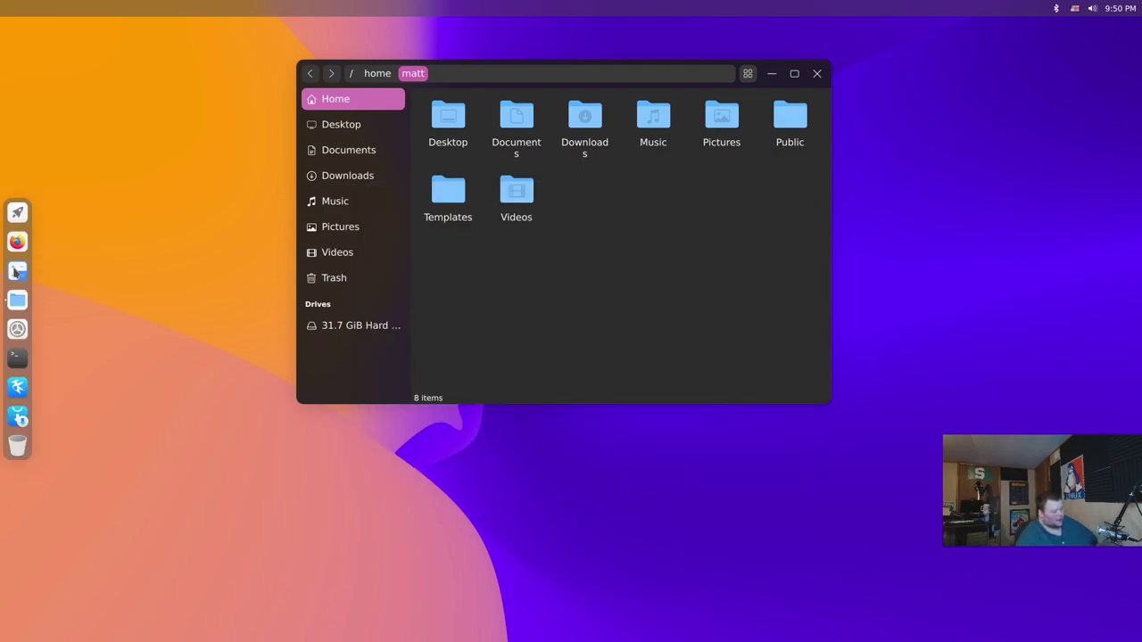
click(17, 328)
click(16, 357)
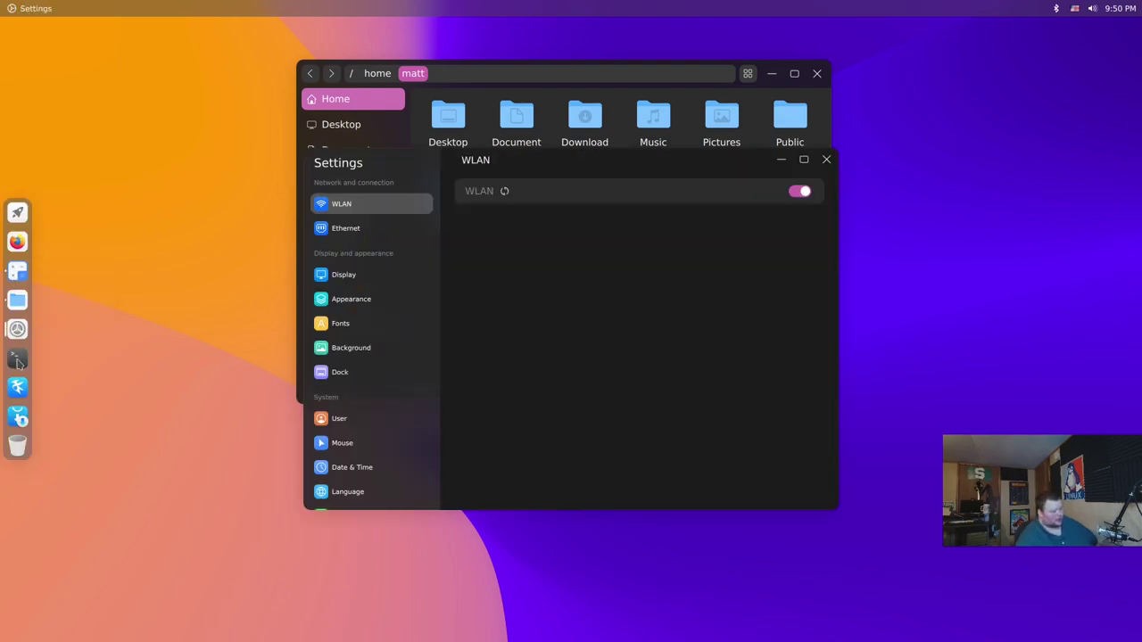
click(17, 416)
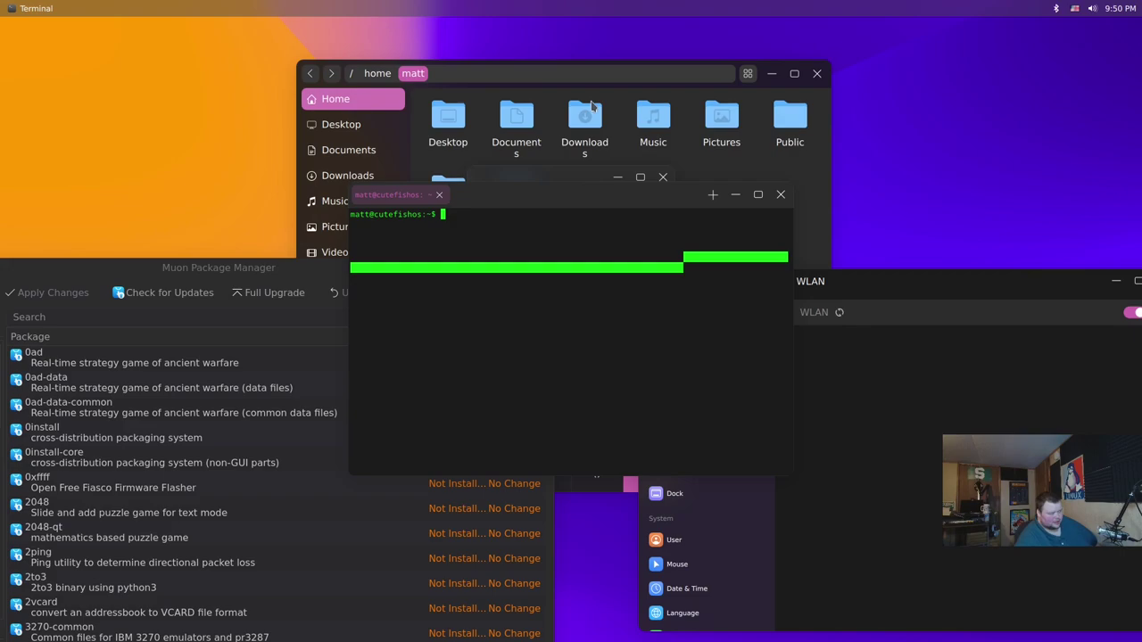
click(685, 64)
drag(754, 72, 1025, 73)
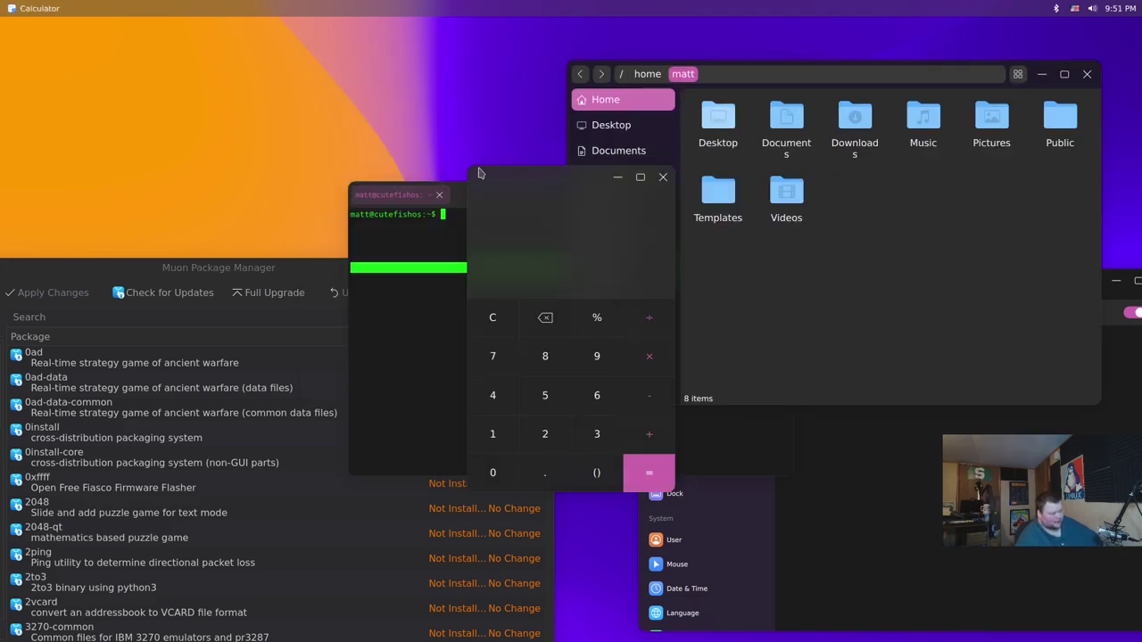
Drag the Calculator window to the top-left corner of the screen
drag(540, 173, 125, 68)
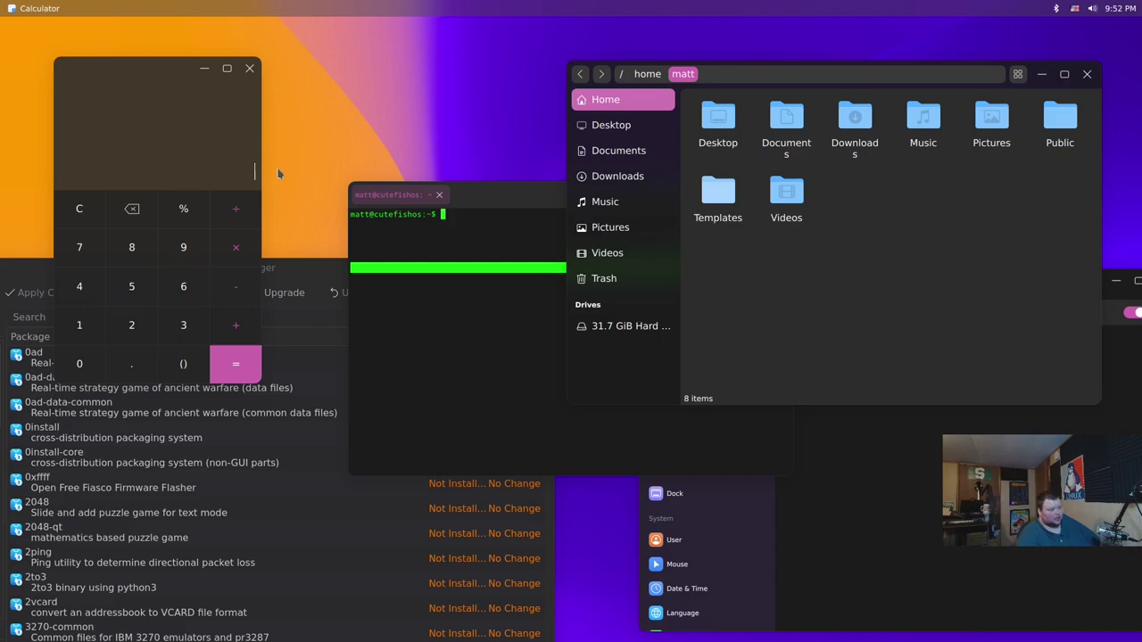
Bring up the dock at the left edge of the screen
mouse_move(3, 335)
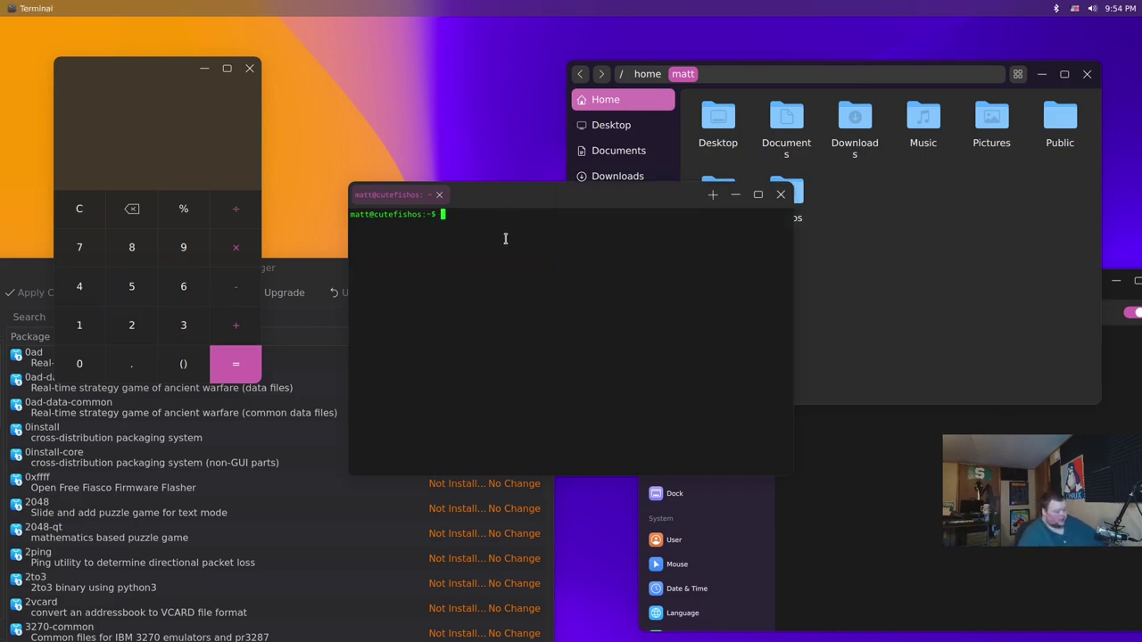
Run tap update, agreeing to continue and declining to review the build files
text(tep update)
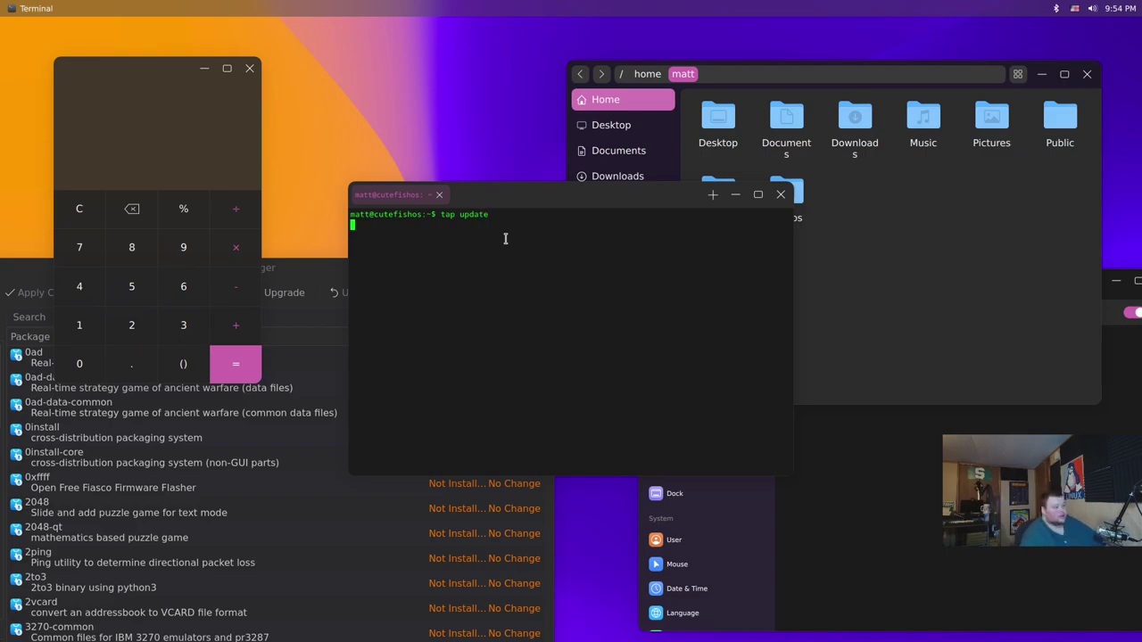
key(Return)
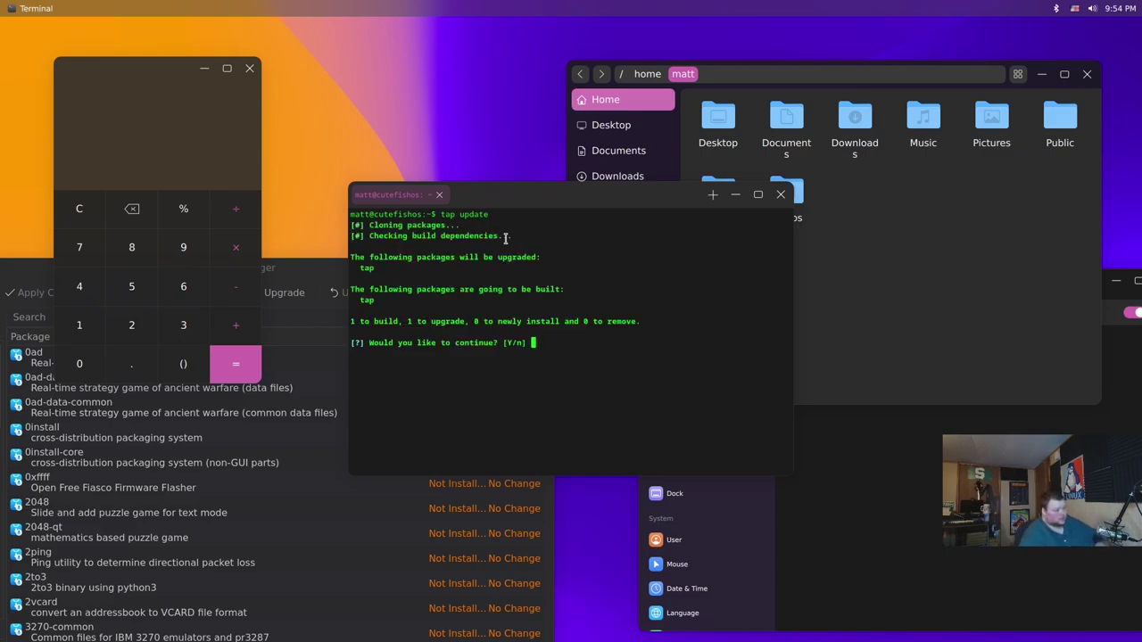
text(y)
key(Return)
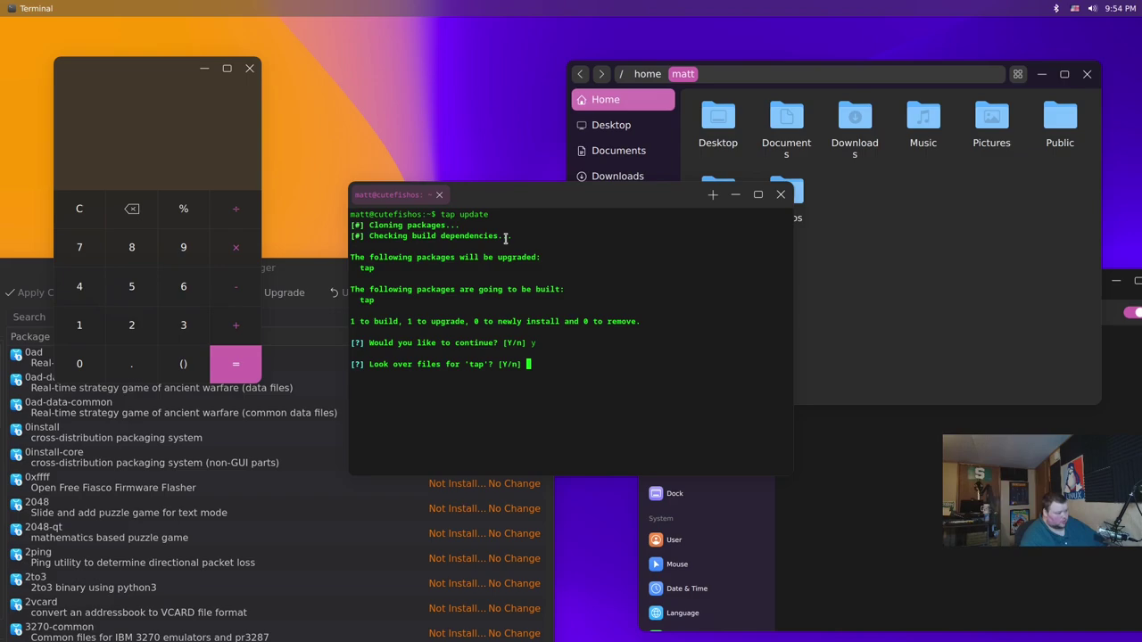
text(n)
key(Return)
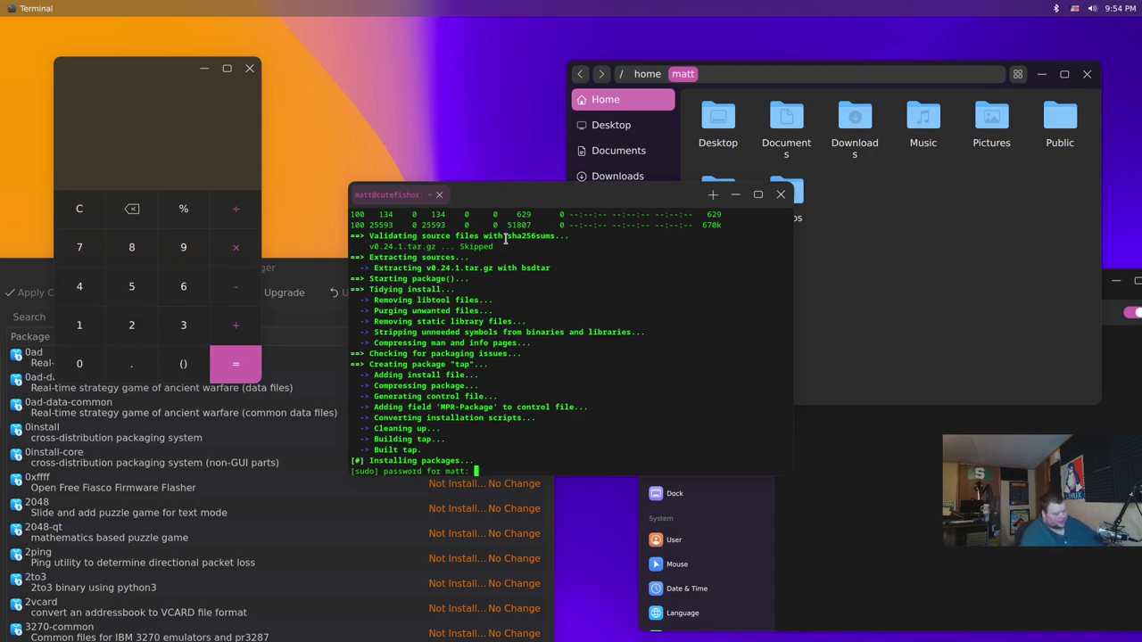
Enter the sudo password to build tap 0.24.1-1 and scroll back through the log
key(Return)
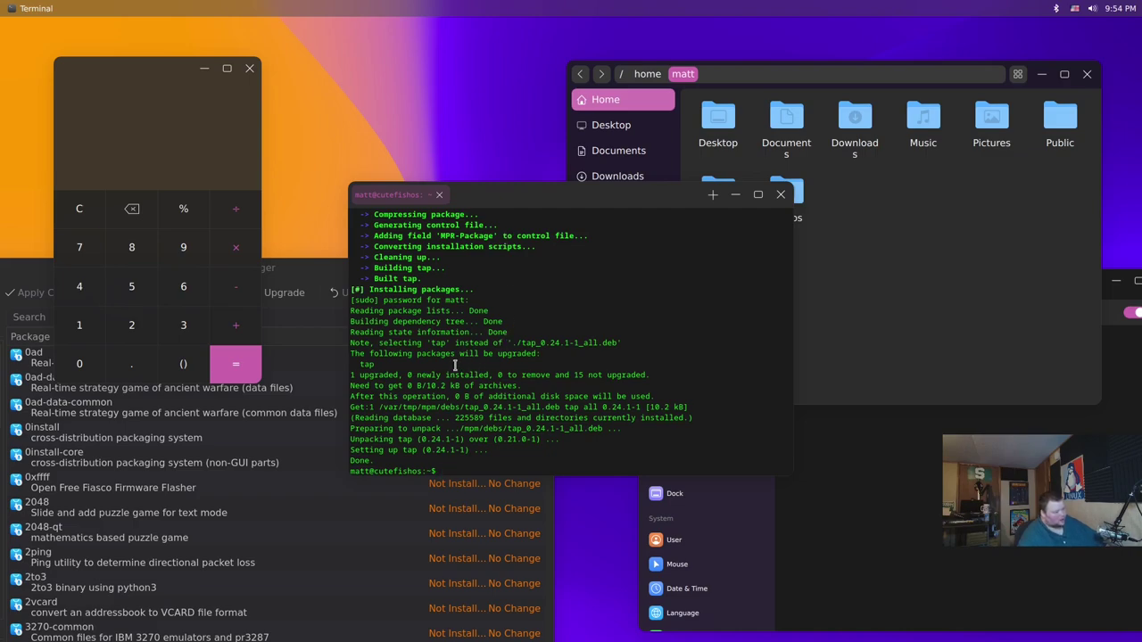
scroll(455, 366, up, 5)
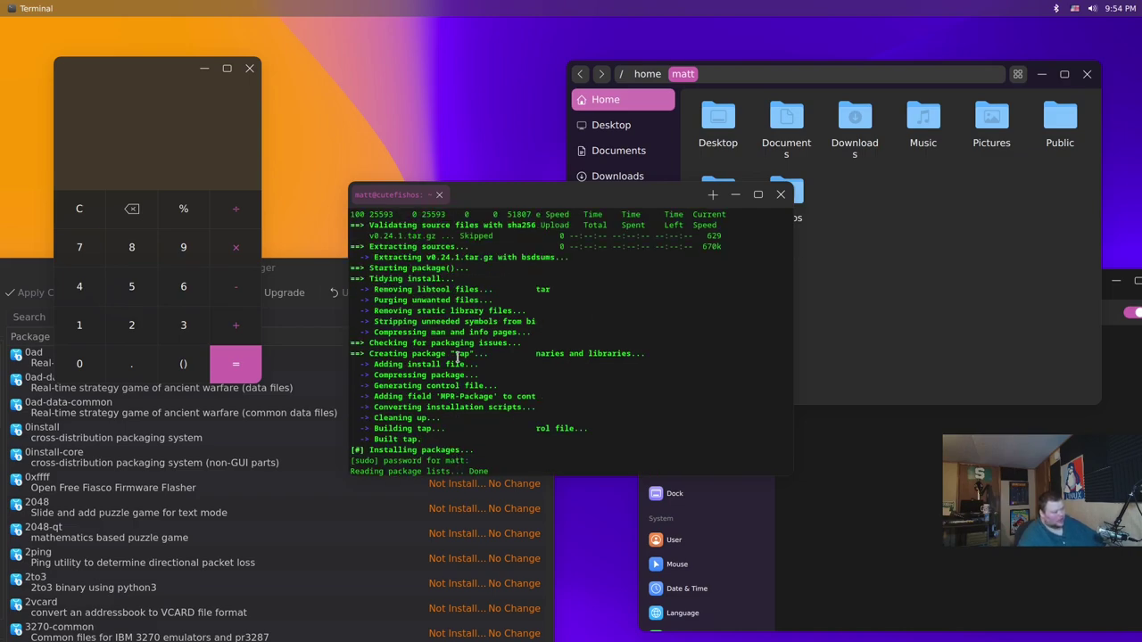
scroll(456, 357, up, 3)
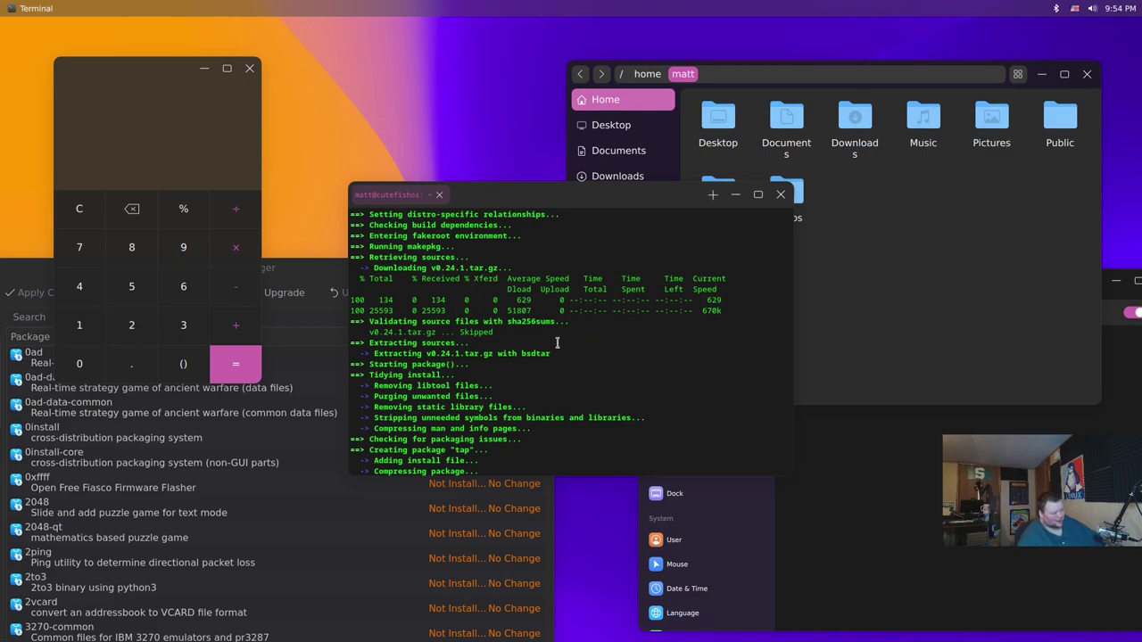
scroll(463, 404, up, 6)
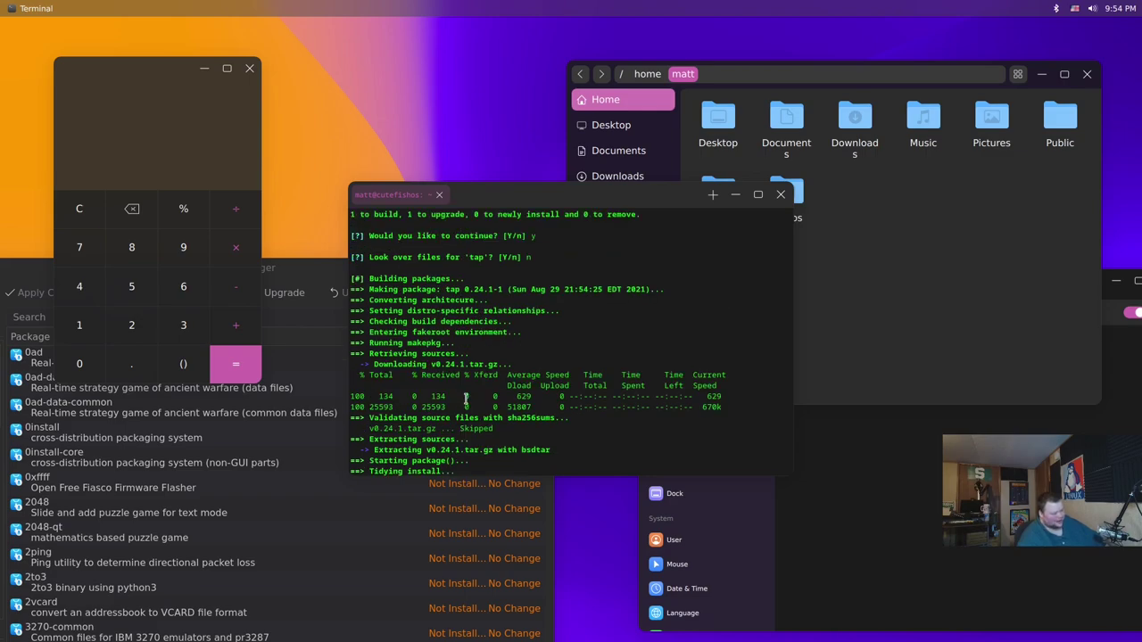
scroll(467, 396, up, 1)
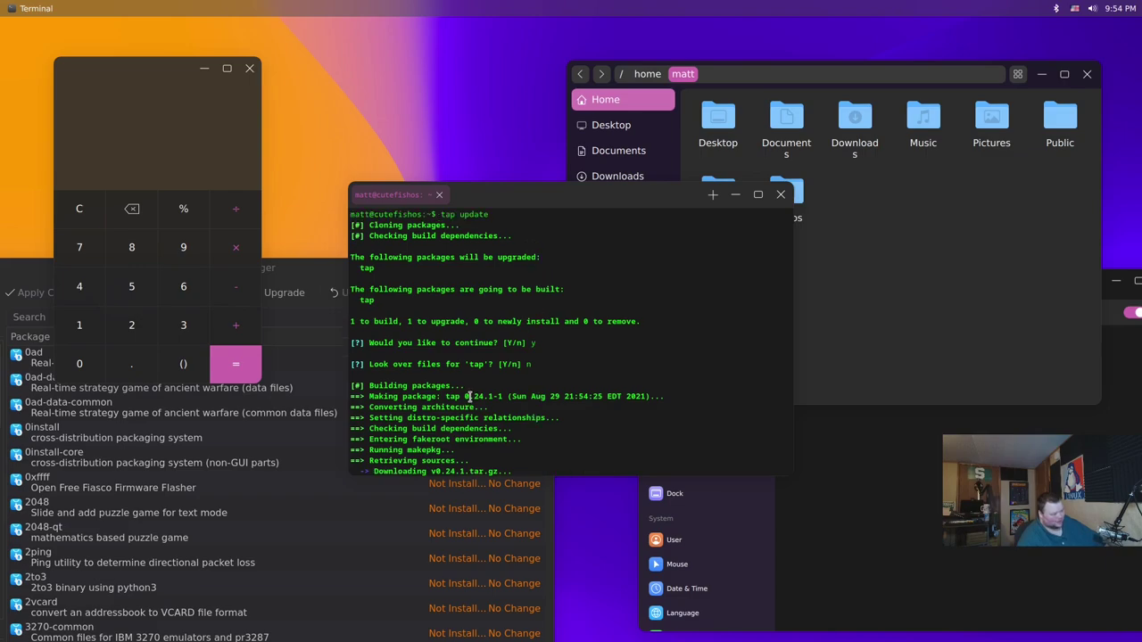
scroll(468, 396, down, 3)
scroll(467, 396, up, 3)
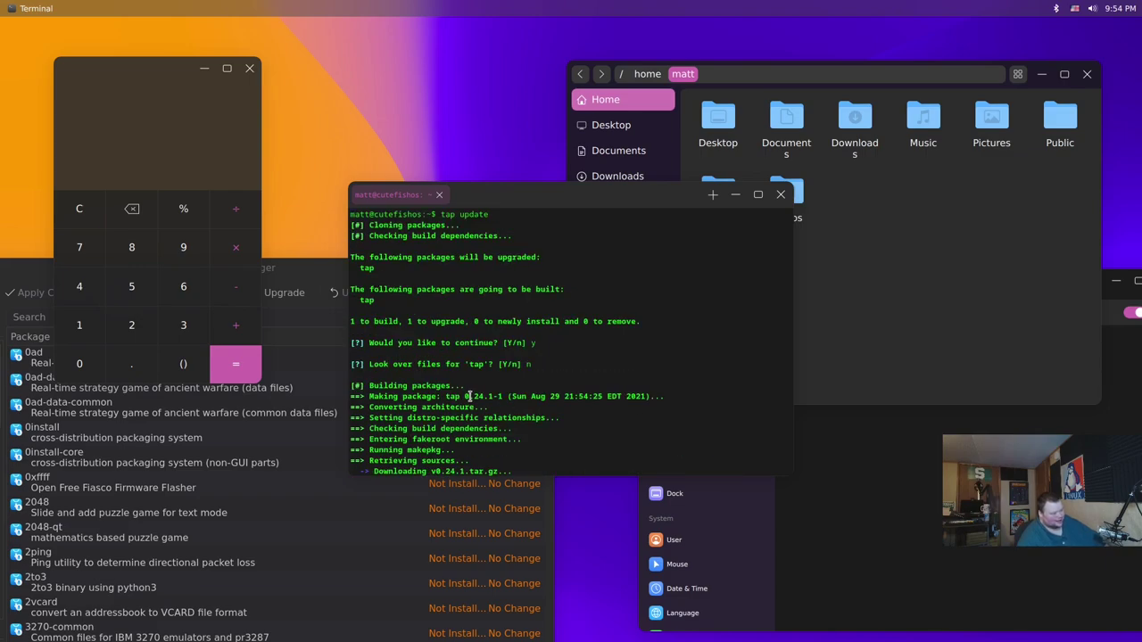